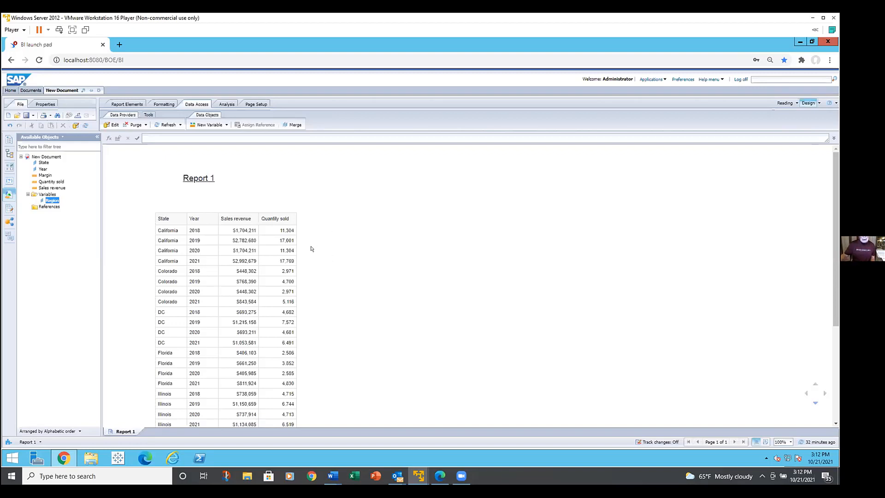
- Insert a break on the State column of the Report 1 table
{"action": "left_click", "coordinate": [294, 259]}
{"action": "left_click", "coordinate": [238, 260]}
{"action": "left_click", "coordinate": [174, 237]}
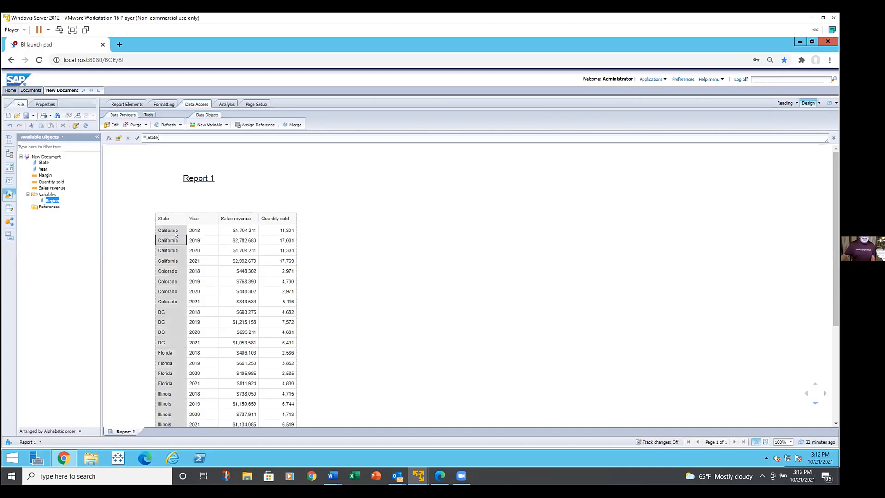
{"action": "left_click", "coordinate": [223, 104]}
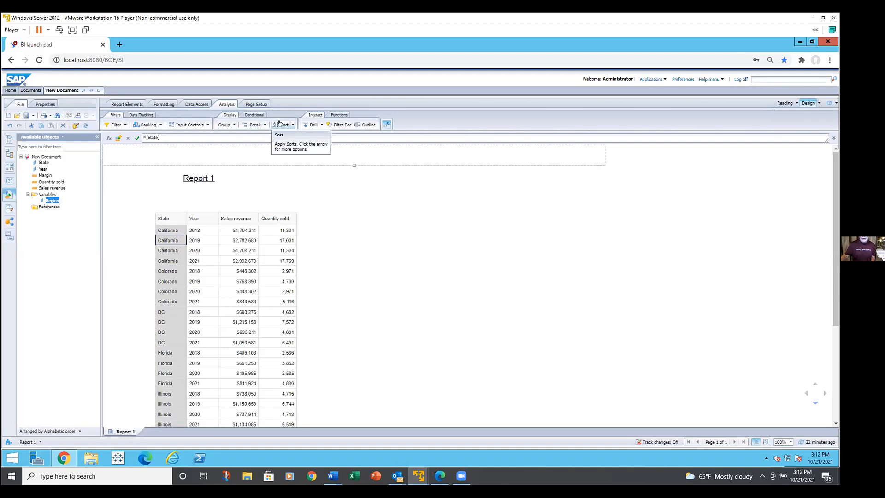
{"action": "left_click", "coordinate": [336, 115]}
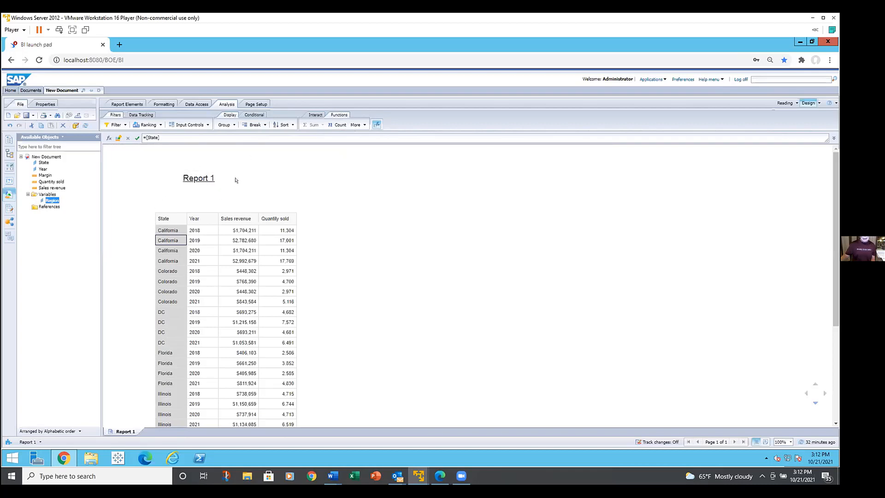
{"action": "left_click", "coordinate": [252, 126]}
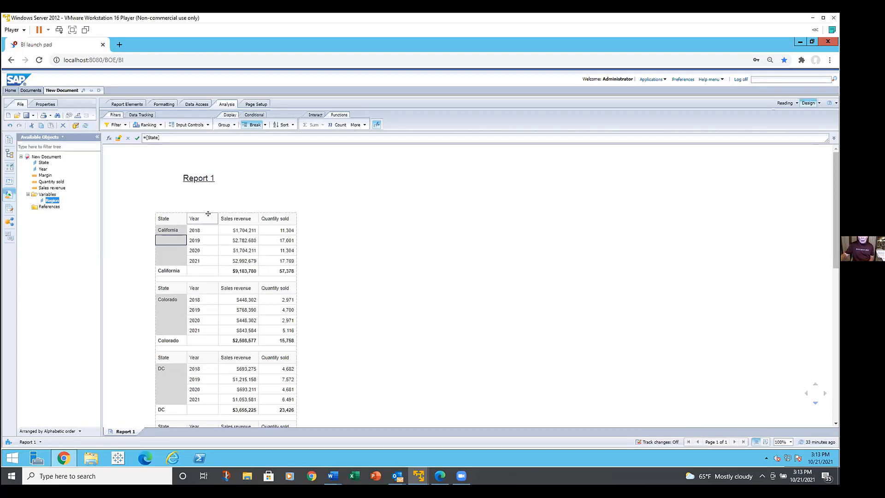
- Review the State break's display properties, duplicate value handling and page layout options in Manage Breaks
{"action": "left_click", "coordinate": [261, 124]}
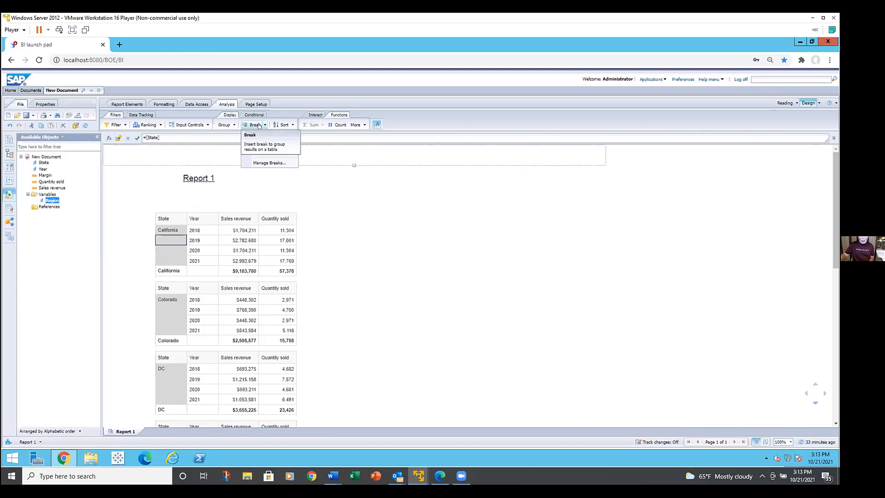
{"action": "left_click", "coordinate": [268, 163]}
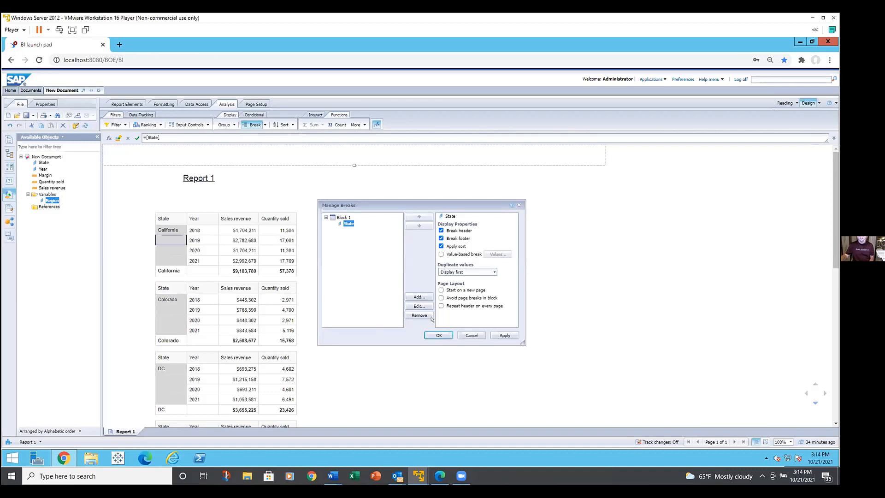
{"action": "left_click", "coordinate": [438, 335]}
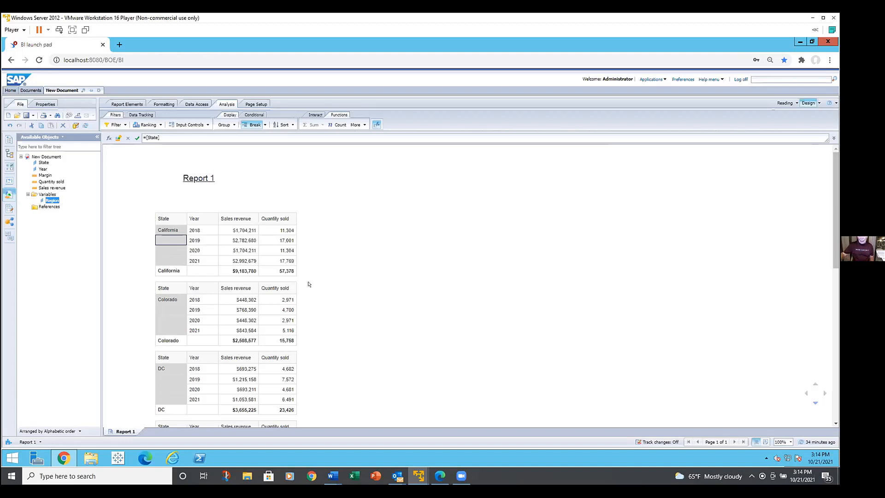
- Duplicate the Report 1 report within the document
{"action": "right_click", "coordinate": [120, 430]}
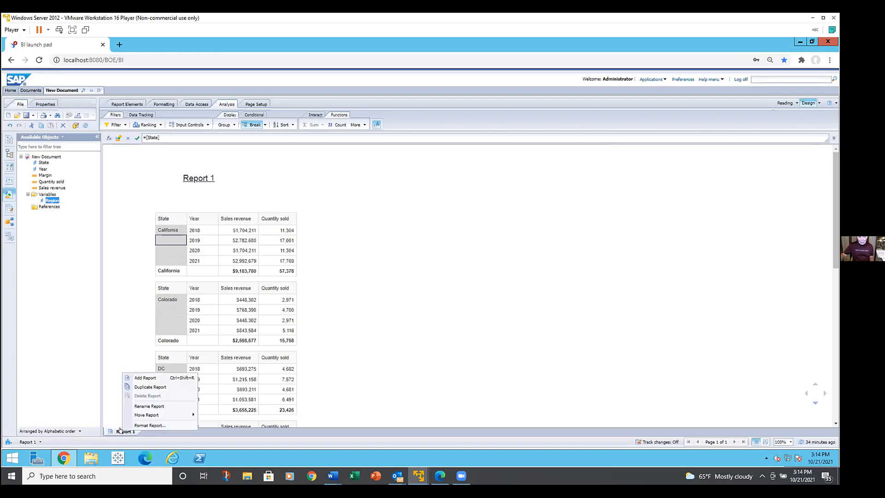
{"action": "right_click", "coordinate": [120, 430]}
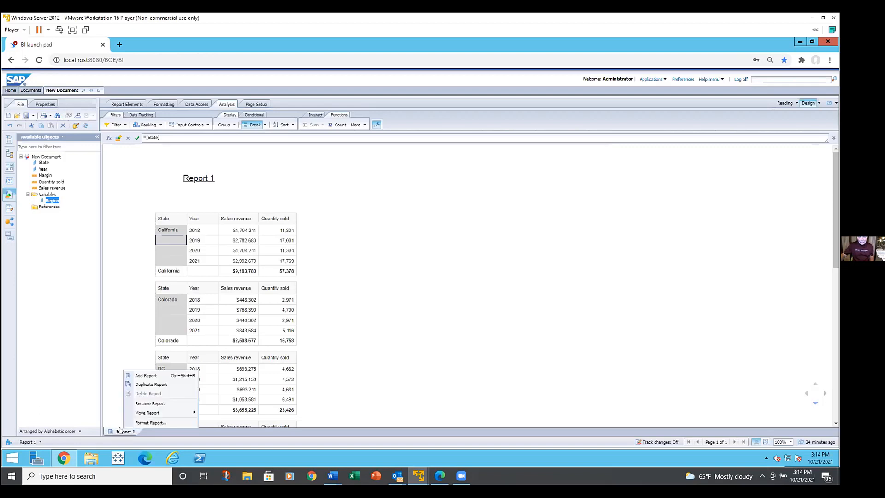
{"action": "left_click", "coordinate": [151, 384]}
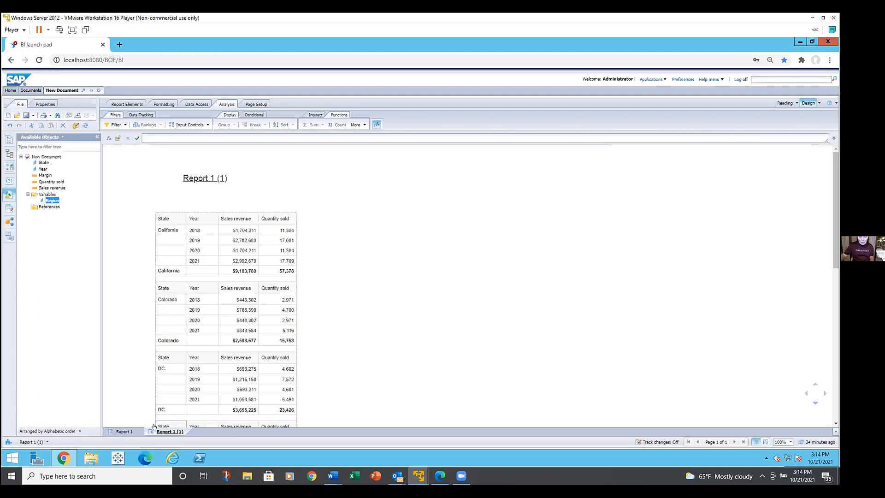
- Rename the duplicated report as "master detail"
{"action": "double_click", "coordinate": [153, 429]}
{"action": "left_click_drag", "start_coordinate": [170, 432], "coordinate": [145, 412]}
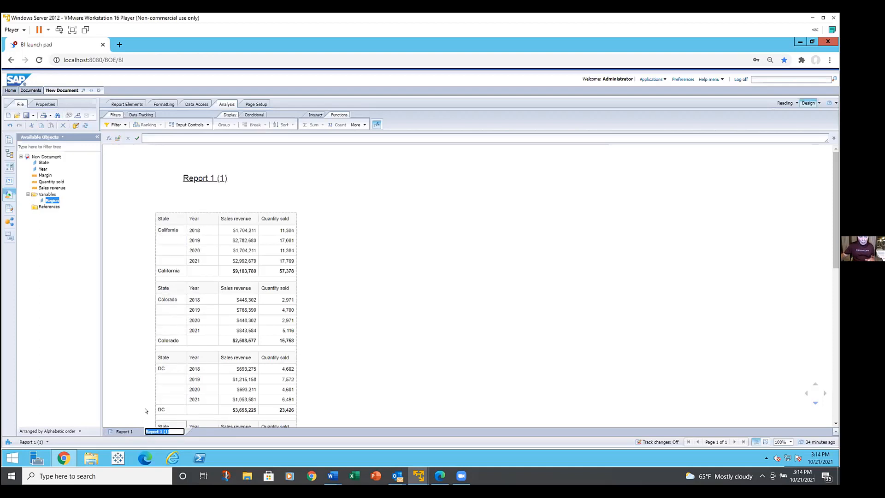
{"action": "type", "text": "master detail"}
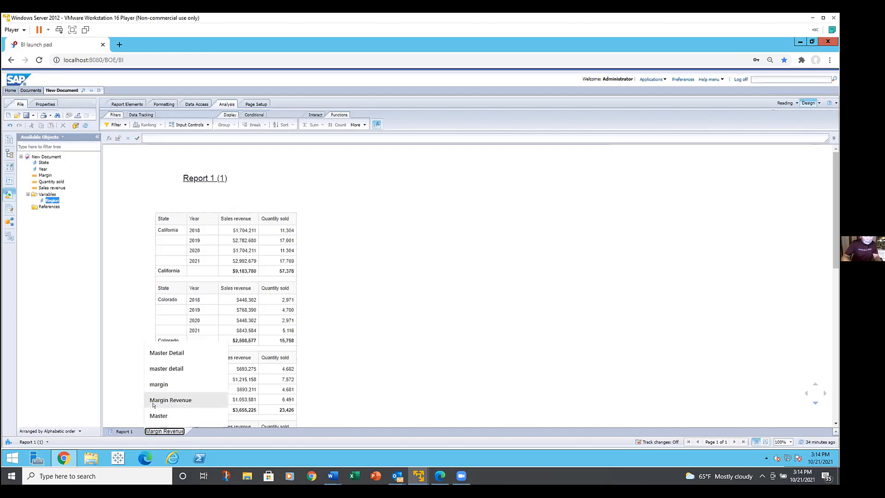
{"action": "key", "text": "BackSpace"}
{"action": "key", "text": "BackSpace"}
{"action": "key", "text": "BackSpace"}
{"action": "key", "text": "BackSpace"}
{"action": "key", "text": "BackSpace"}
{"action": "key", "text": "BackSpace"}
{"action": "key", "text": "BackSpace"}
{"action": "key", "text": "BackSpace"}
{"action": "key", "text": "BackSpace"}
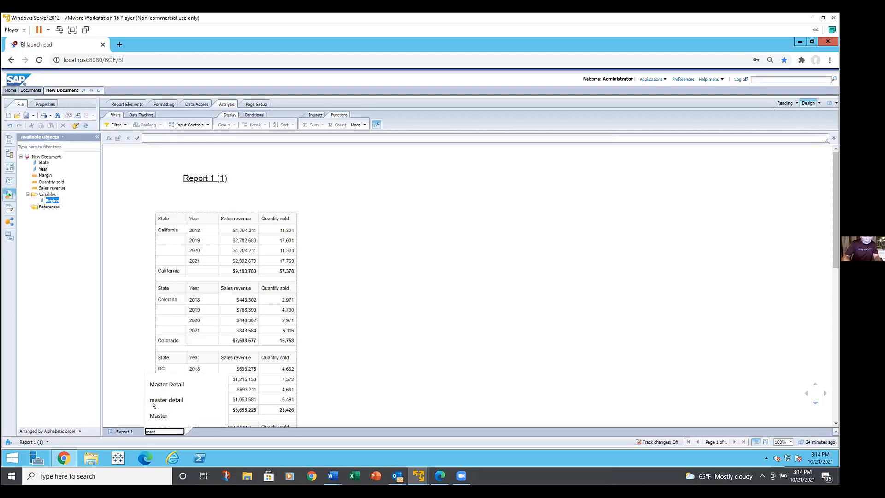
{"action": "type", "text": "er det"}
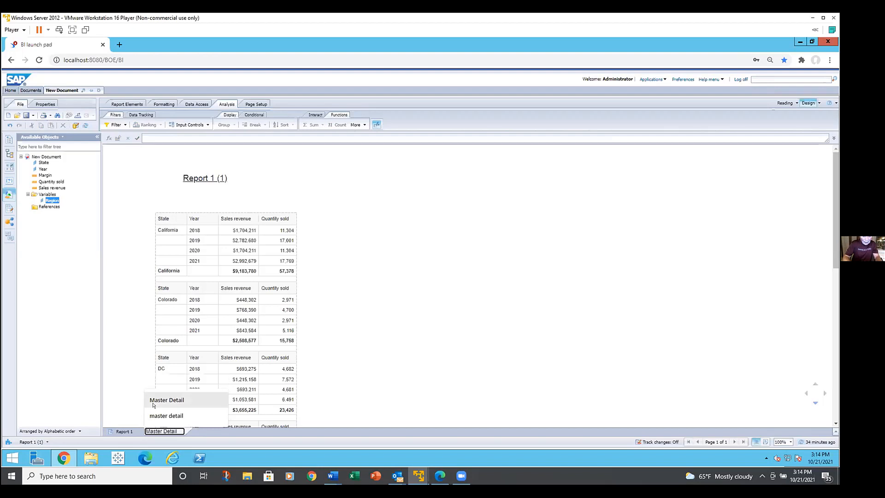
{"action": "type", "text": "ail"}
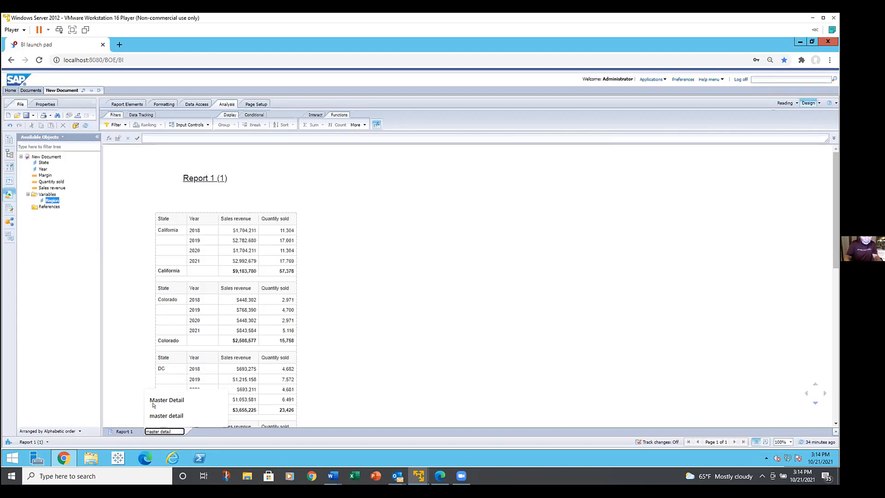
{"action": "key", "text": "Return"}
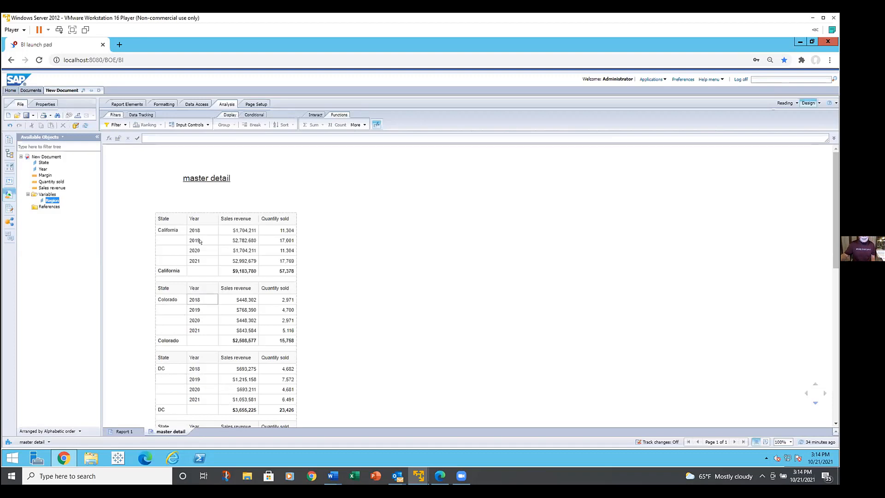
- Remove the State break from the master detail table and move the table slightly farther below the title
{"action": "left_click", "coordinate": [221, 172]}
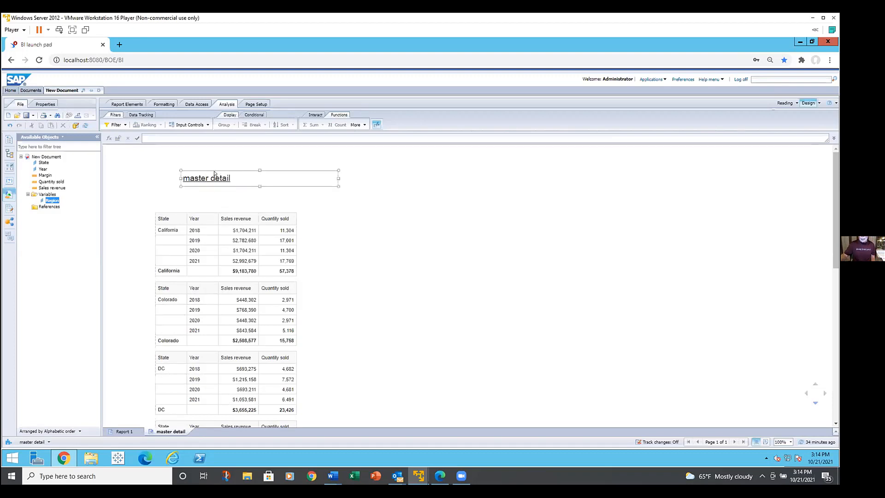
{"action": "left_click", "coordinate": [216, 173]}
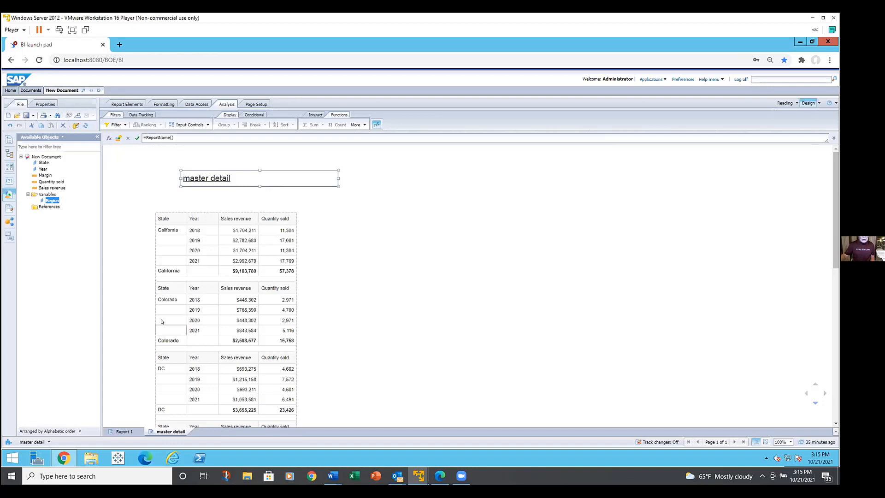
{"action": "left_click", "coordinate": [170, 242]}
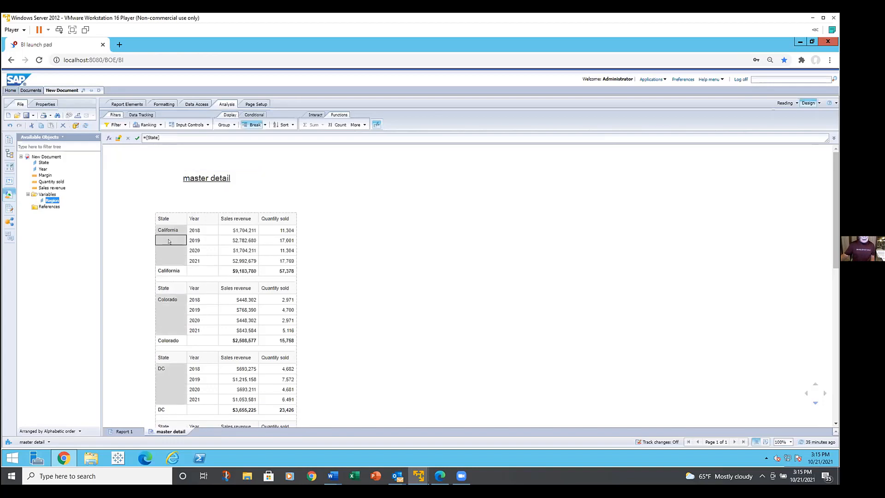
{"action": "left_click", "coordinate": [251, 124]}
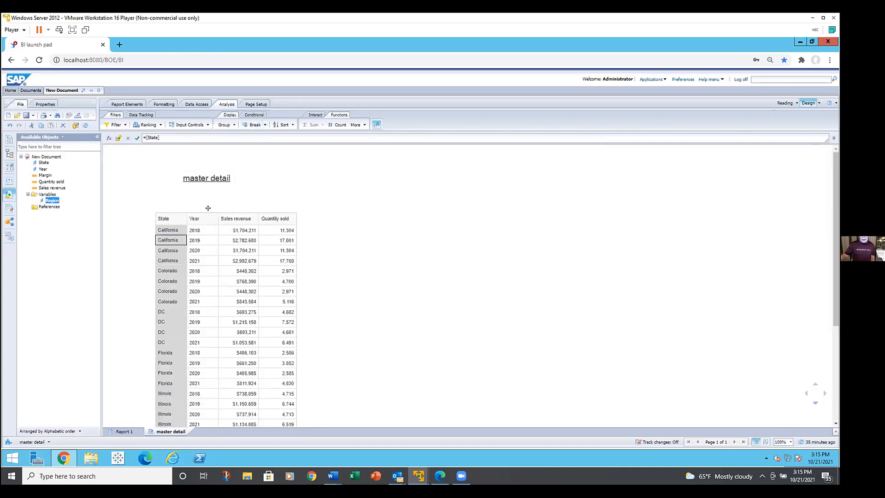
{"action": "left_click", "coordinate": [211, 224]}
{"action": "left_click_drag", "start_coordinate": [211, 224], "coordinate": [210, 233]}
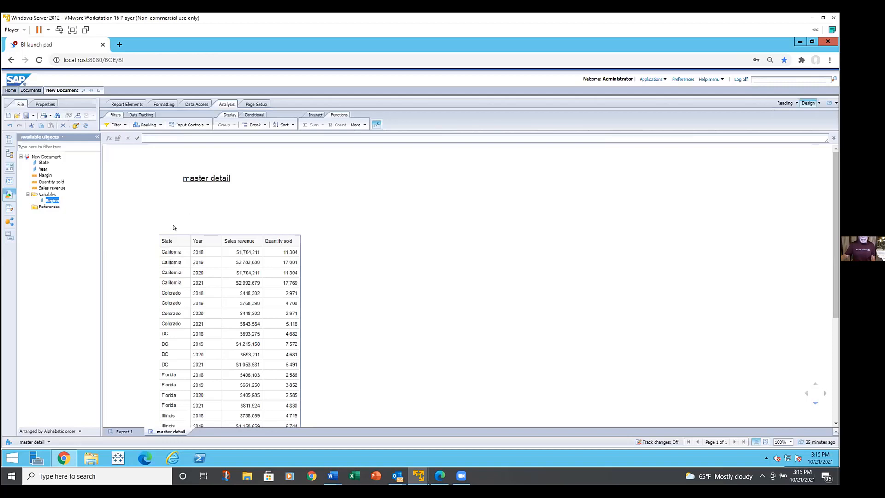
{"action": "left_click", "coordinate": [174, 262]}
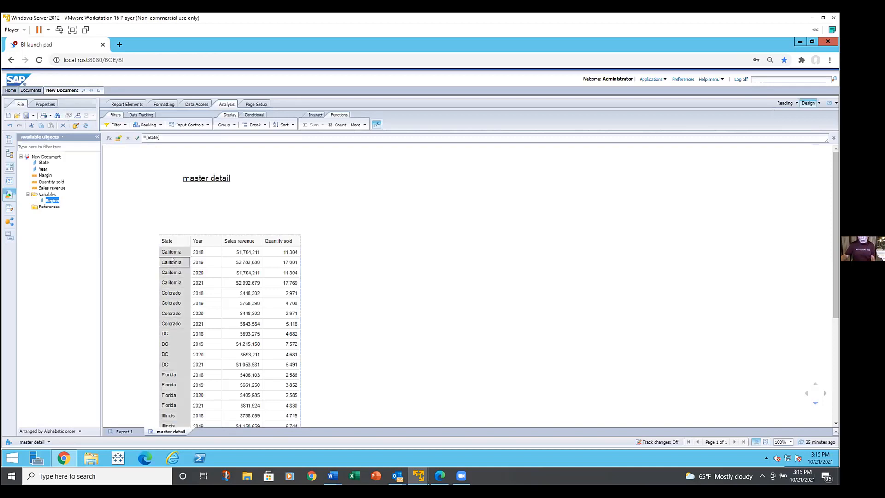
{"action": "right_click", "coordinate": [173, 262]}
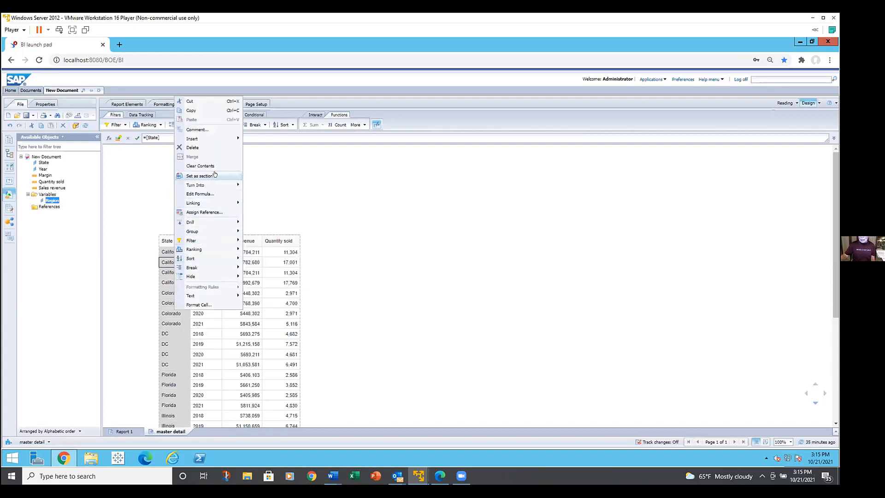
{"action": "left_click", "coordinate": [308, 237]}
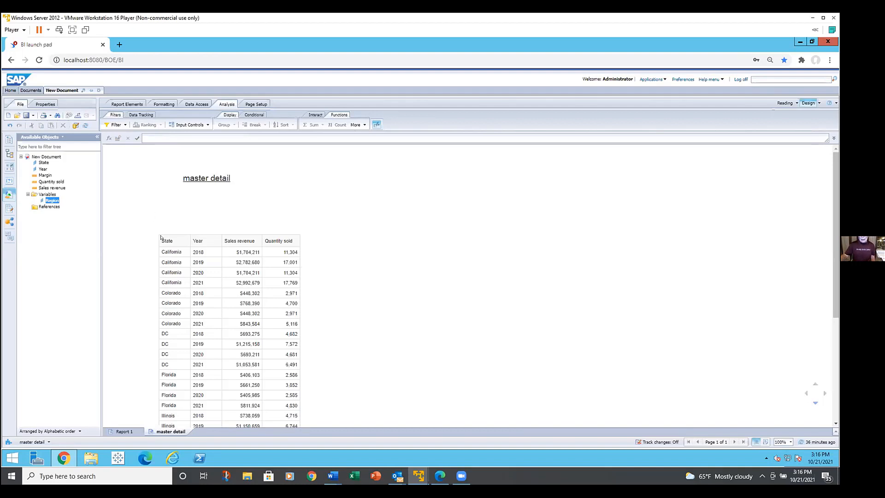
{"action": "left_click", "coordinate": [162, 249]}
{"action": "left_click", "coordinate": [232, 243]}
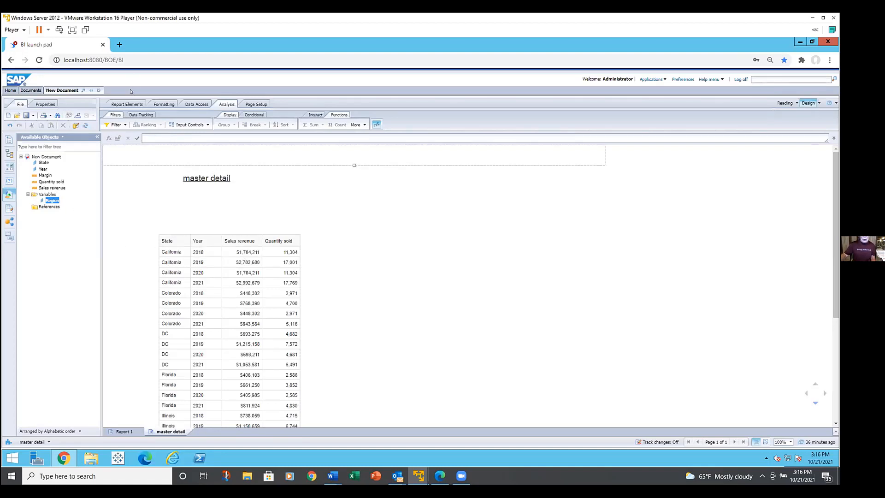
- Create a section on State by moving the State column out of the table into the blank area above it
{"action": "left_click", "coordinate": [126, 105]}
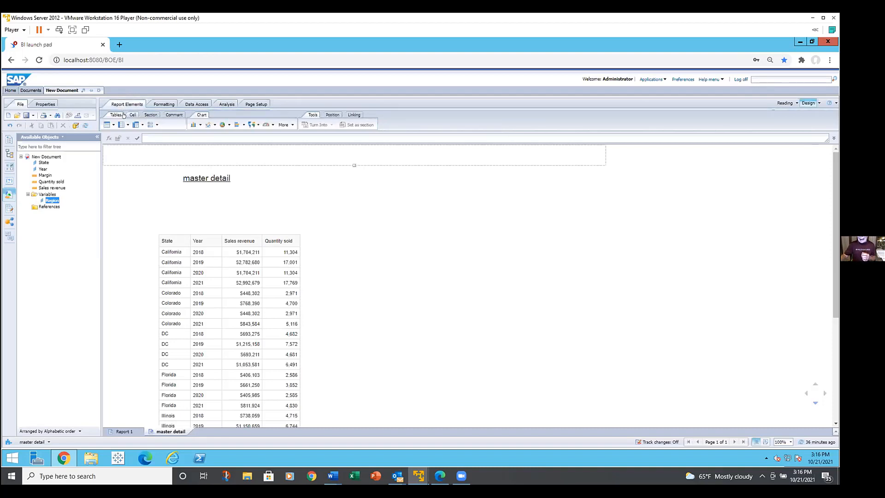
{"action": "left_click", "coordinate": [149, 114]}
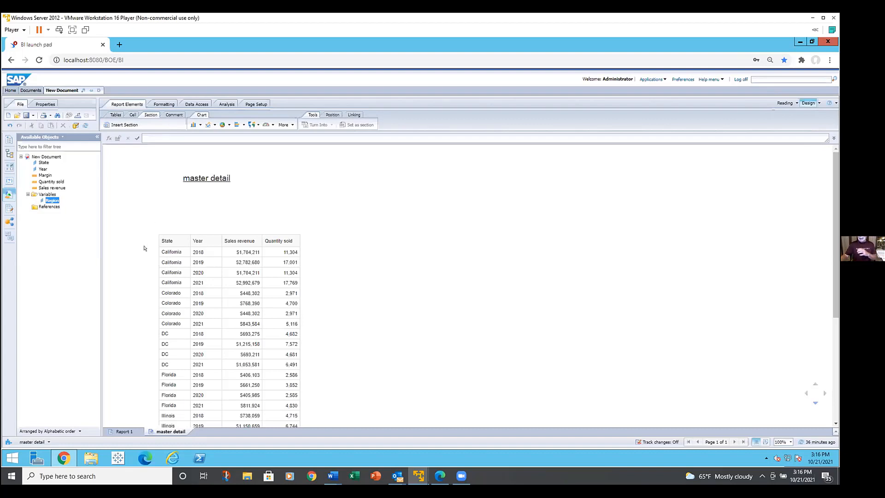
{"action": "left_click", "coordinate": [160, 258]}
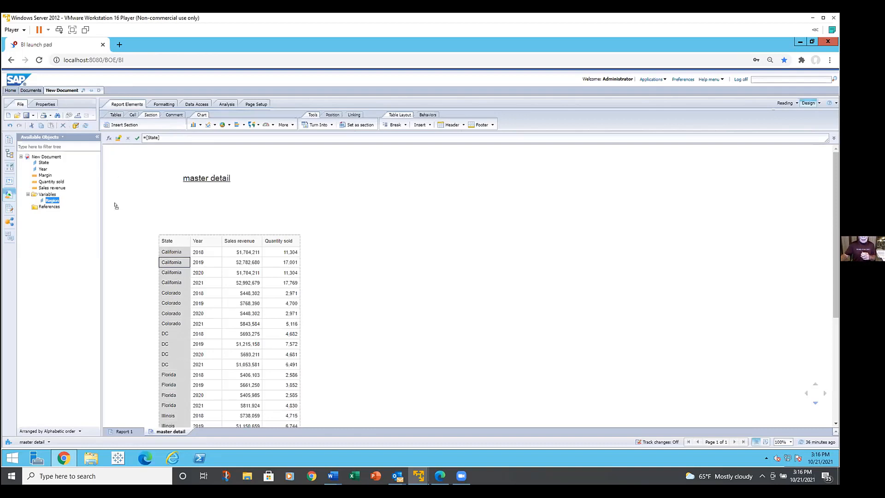
{"action": "left_click_drag", "start_coordinate": [117, 205], "coordinate": [118, 200]}
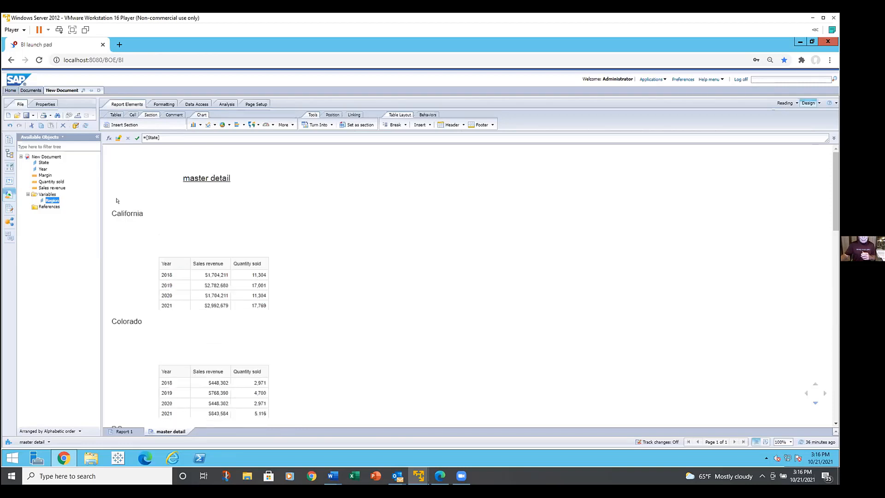
- Move the detail table up within its section, closer to the state name
{"action": "left_click", "coordinate": [159, 247]}
{"action": "left_click_drag", "start_coordinate": [168, 253], "coordinate": [168, 229]}
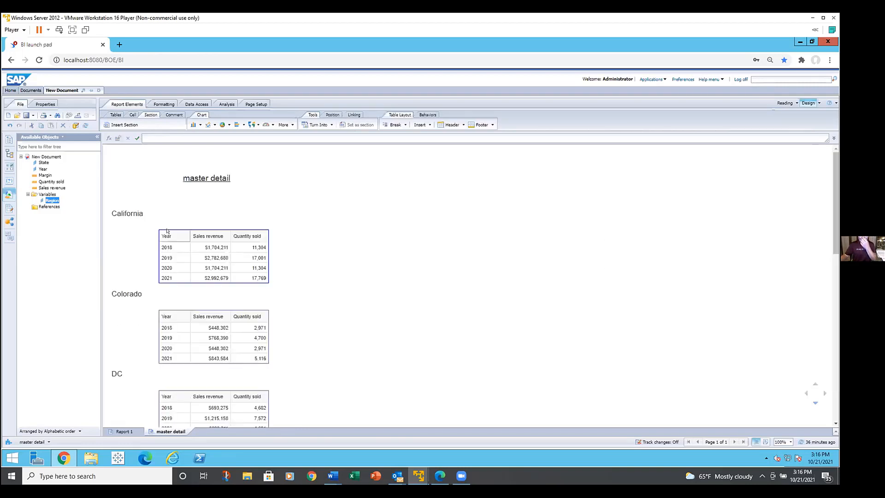
{"action": "left_click", "coordinate": [236, 180]}
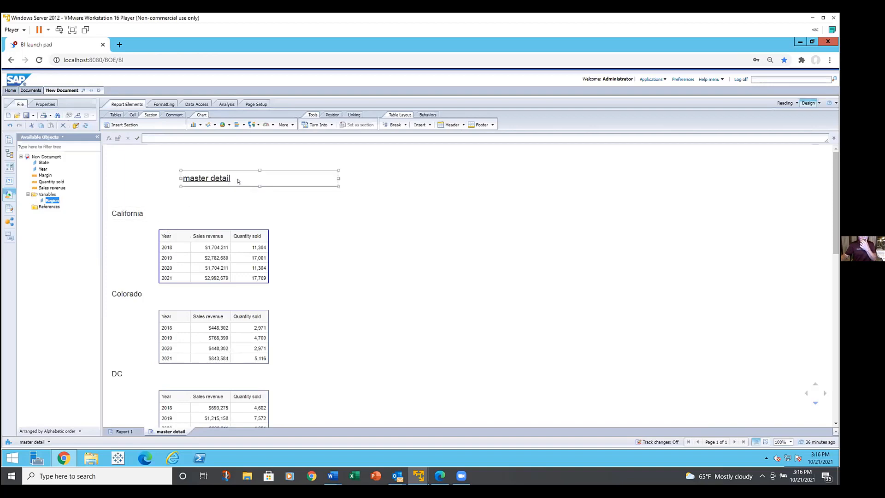
{"action": "left_click", "coordinate": [271, 217]}
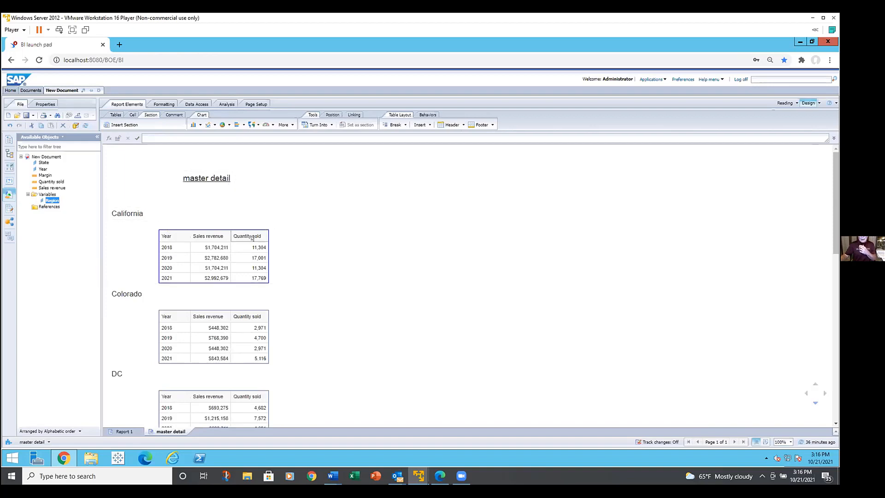
{"action": "left_click", "coordinate": [313, 256]}
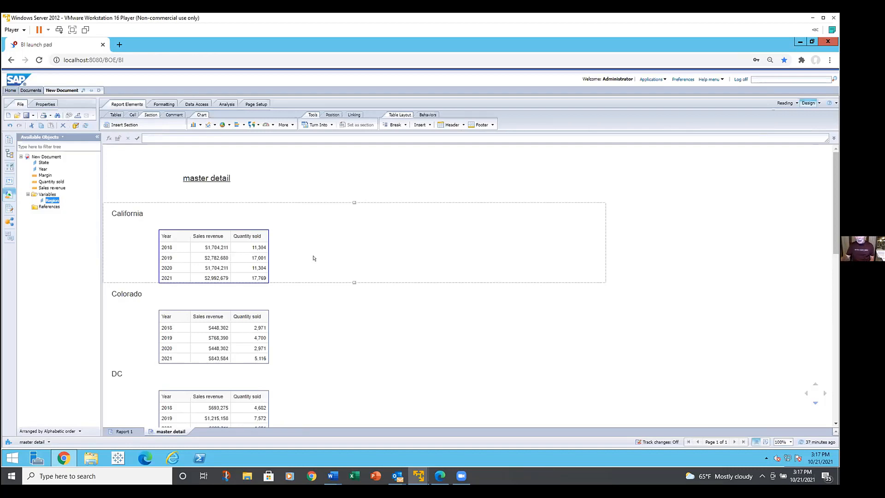
{"action": "left_click", "coordinate": [250, 238]}
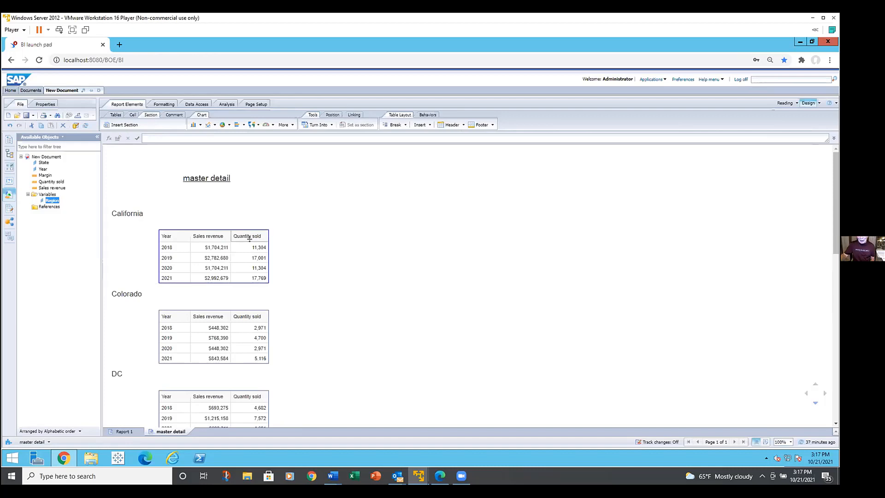
{"action": "left_click", "coordinate": [245, 235]}
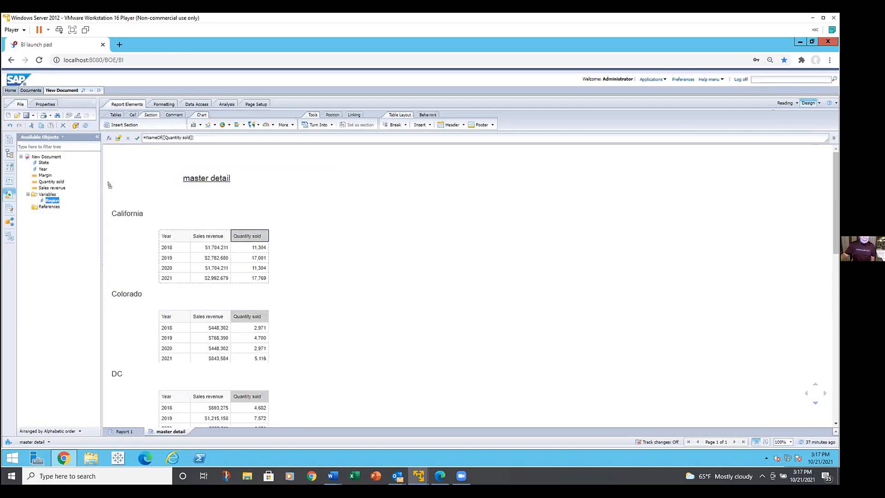
{"action": "key", "text": "Delete"}
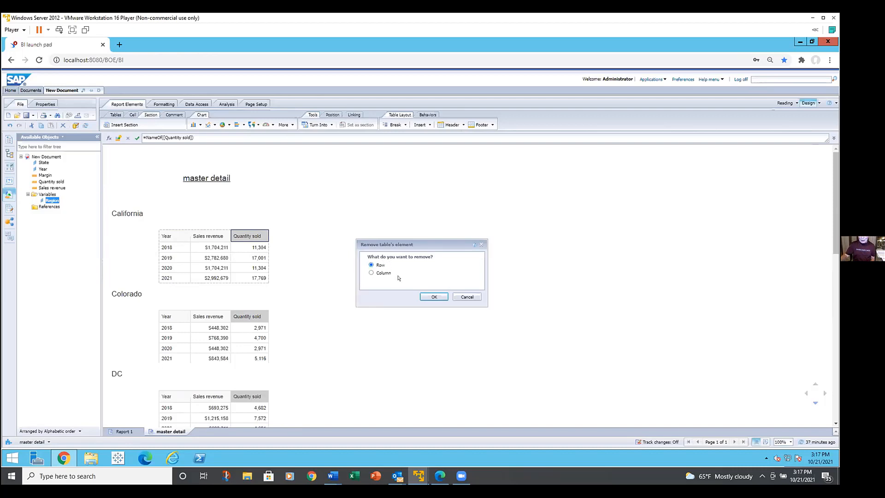
{"action": "left_click", "coordinate": [464, 297]}
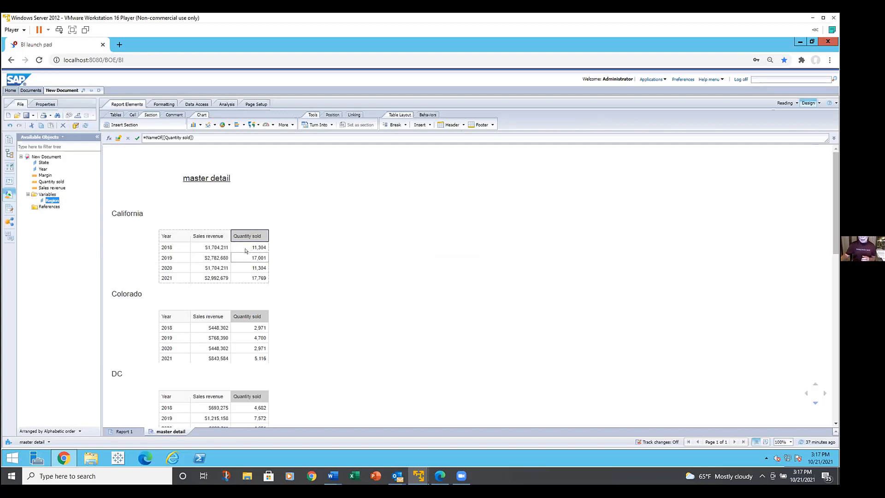
- Add Sum totals to the Sales revenue and Quantity sold columns of the detail table in each state section
{"action": "scroll", "coordinate": [278, 282], "scroll_direction": "down", "scroll_amount": 5}
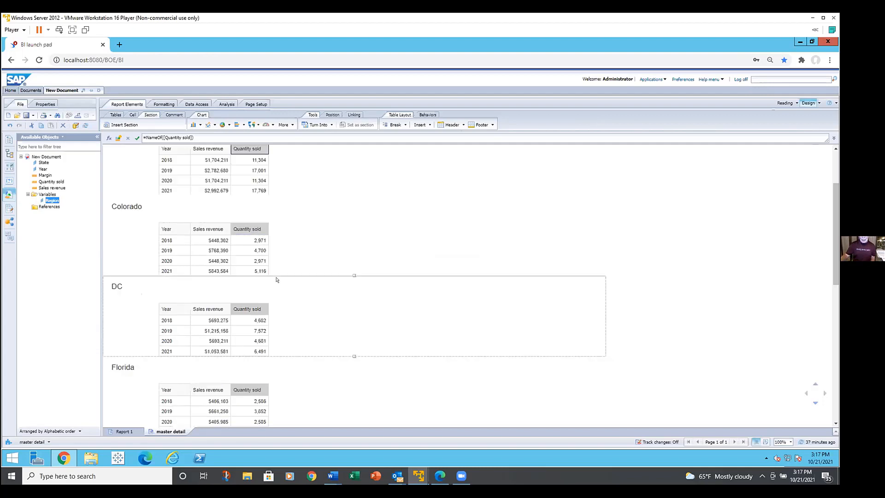
{"action": "scroll", "coordinate": [283, 285], "scroll_direction": "up", "scroll_amount": 3}
{"action": "scroll", "coordinate": [288, 285], "scroll_direction": "up", "scroll_amount": 1}
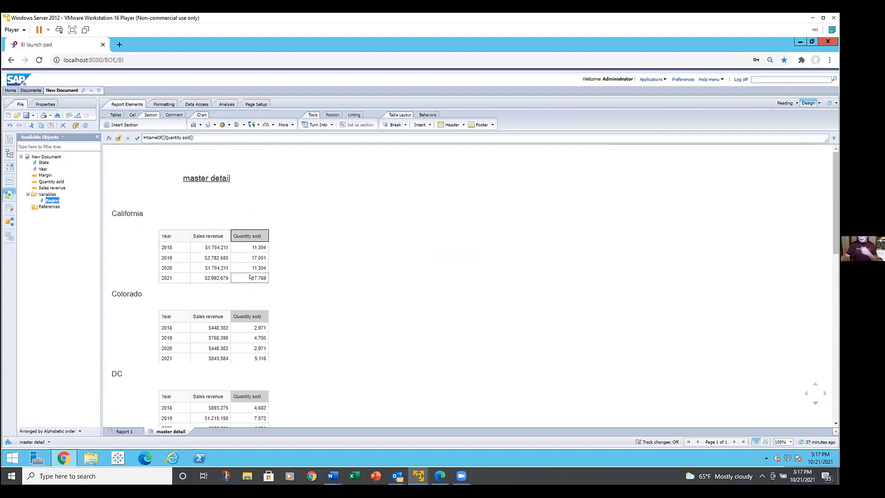
{"action": "left_click", "coordinate": [223, 257]}
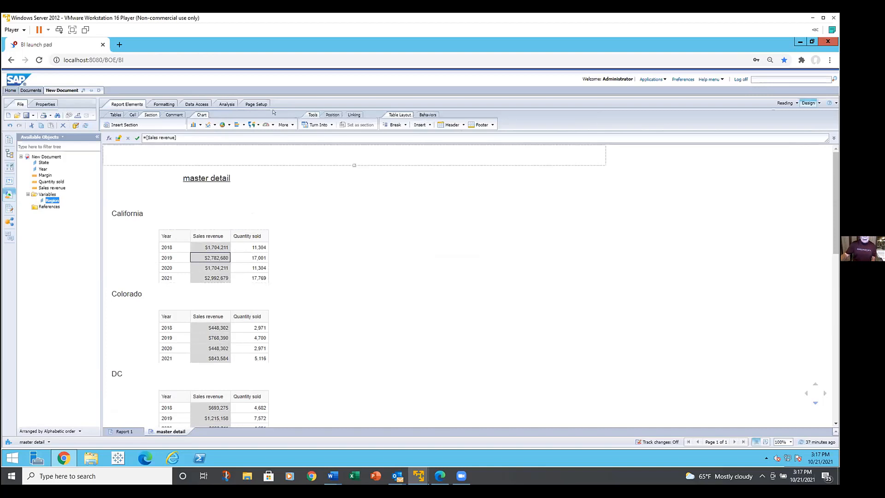
{"action": "left_click", "coordinate": [226, 105]}
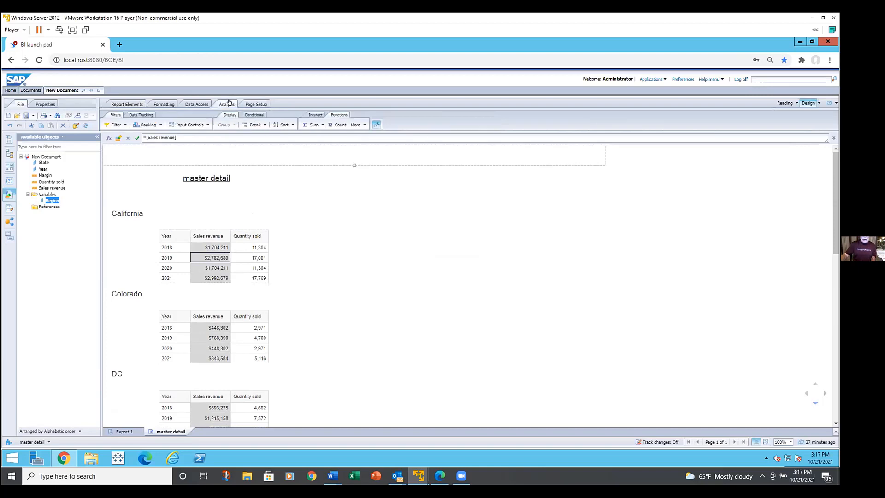
{"action": "left_click", "coordinate": [322, 125]}
{"action": "left_click", "coordinate": [318, 134]}
{"action": "left_click", "coordinate": [246, 257]}
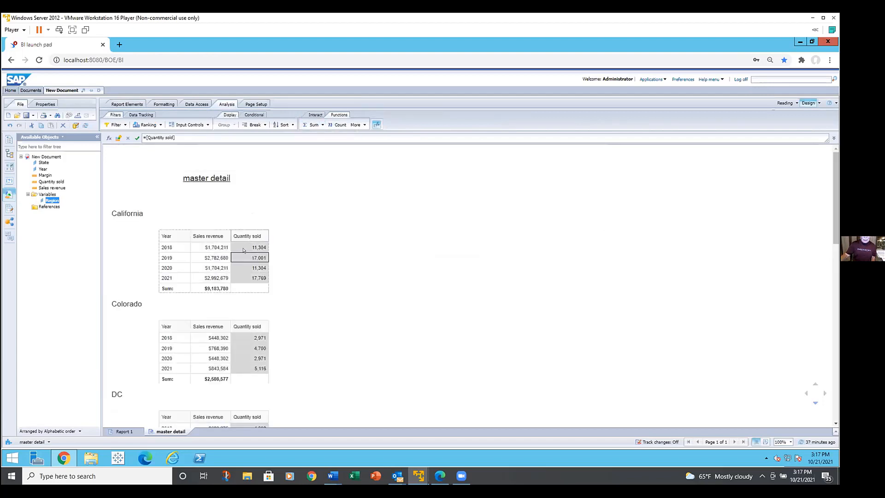
{"action": "left_click", "coordinate": [309, 124]}
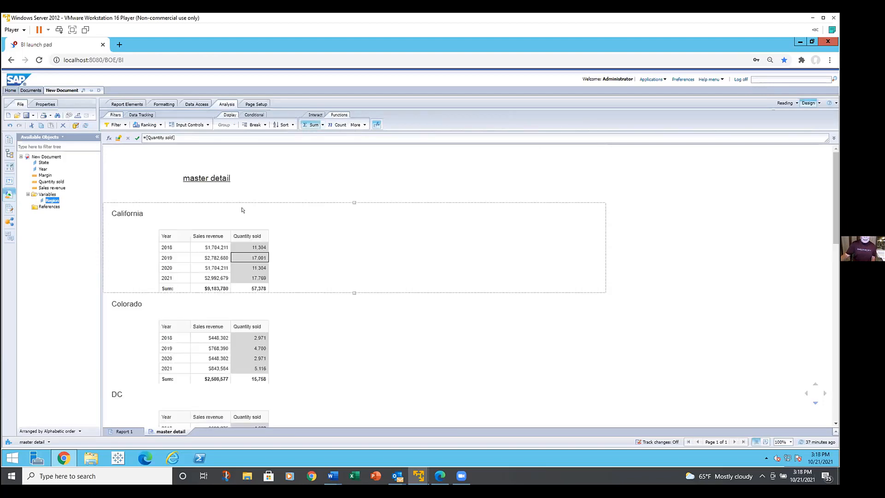
{"action": "left_click", "coordinate": [327, 258]}
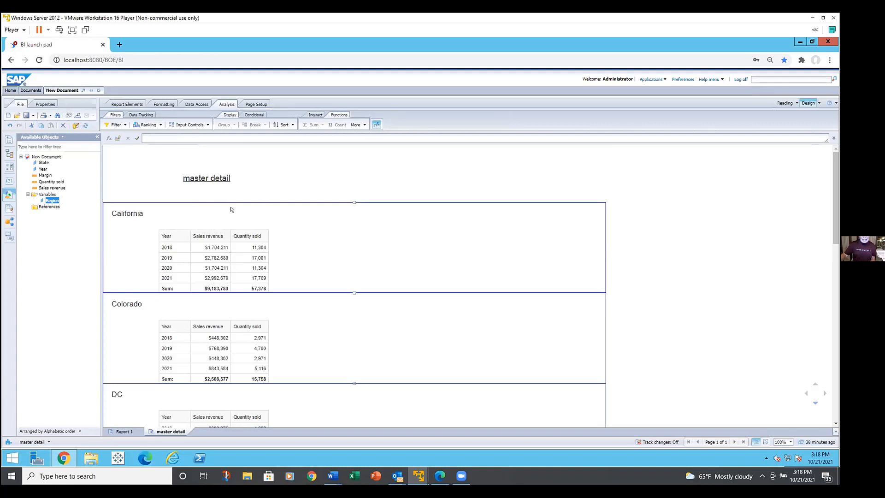
- Put a thick black box border around the state name cell in every section
{"action": "left_click", "coordinate": [146, 209]}
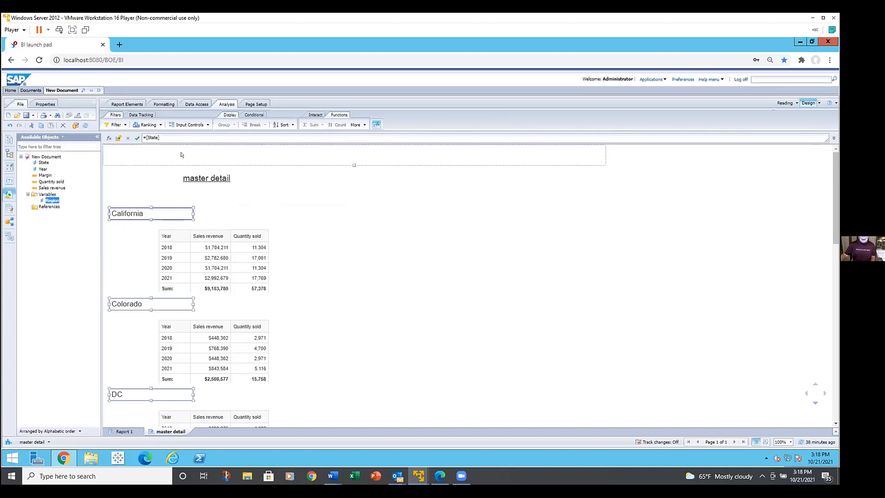
{"action": "left_click", "coordinate": [155, 106]}
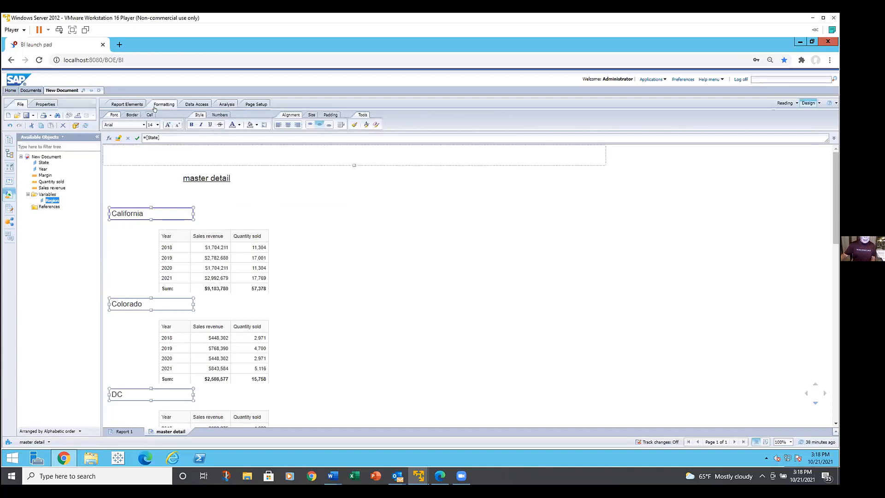
{"action": "left_click", "coordinate": [127, 113]}
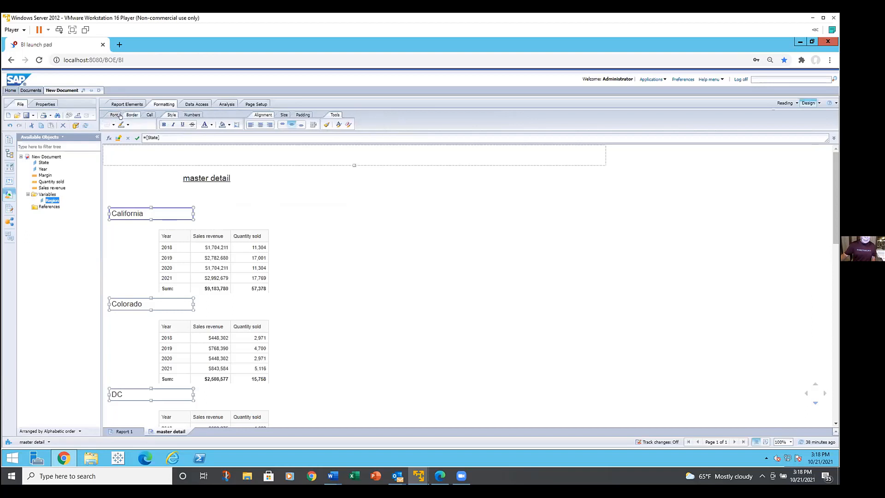
{"action": "left_click", "coordinate": [113, 124]}
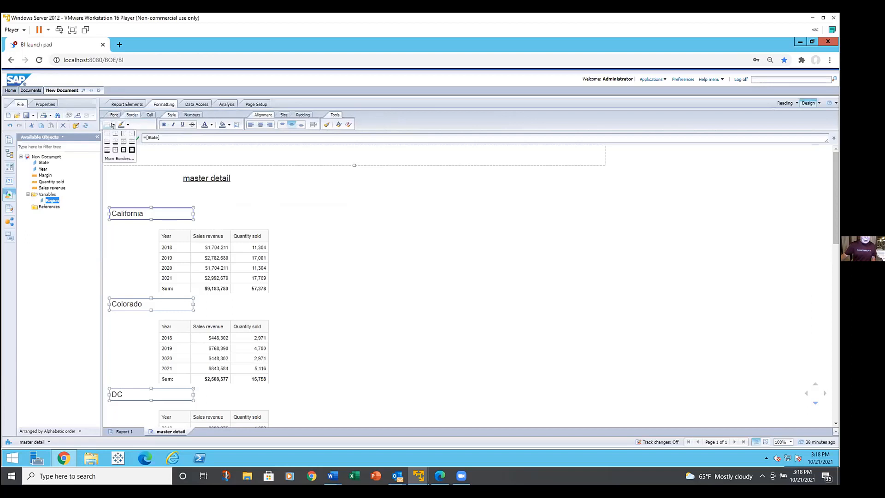
{"action": "left_click", "coordinate": [120, 151]}
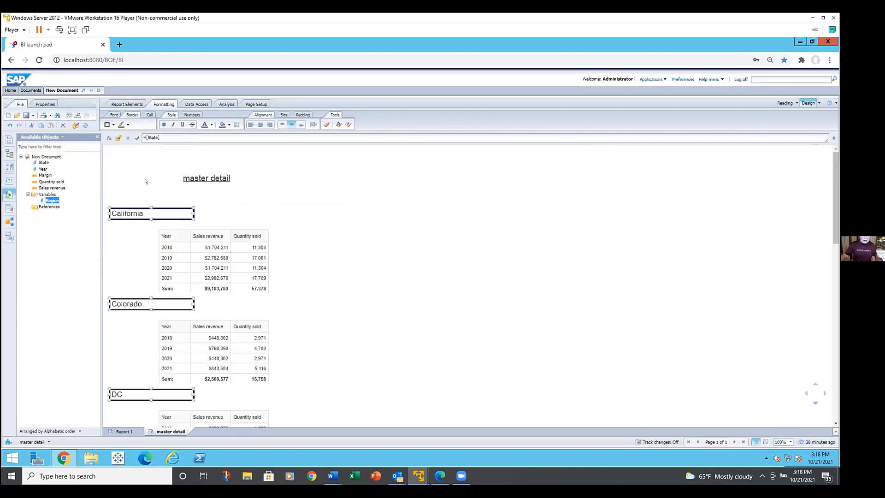
{"action": "left_click", "coordinate": [308, 298]}
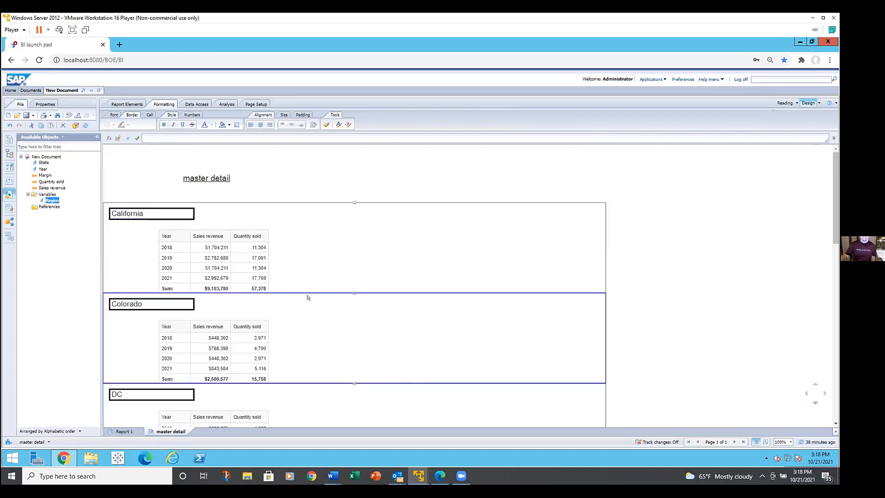
- Review the bordered state names and their detail tables across the sections
{"action": "scroll", "coordinate": [318, 311], "scroll_direction": "down", "scroll_amount": 1}
{"action": "scroll", "coordinate": [330, 328], "scroll_direction": "down", "scroll_amount": 1}
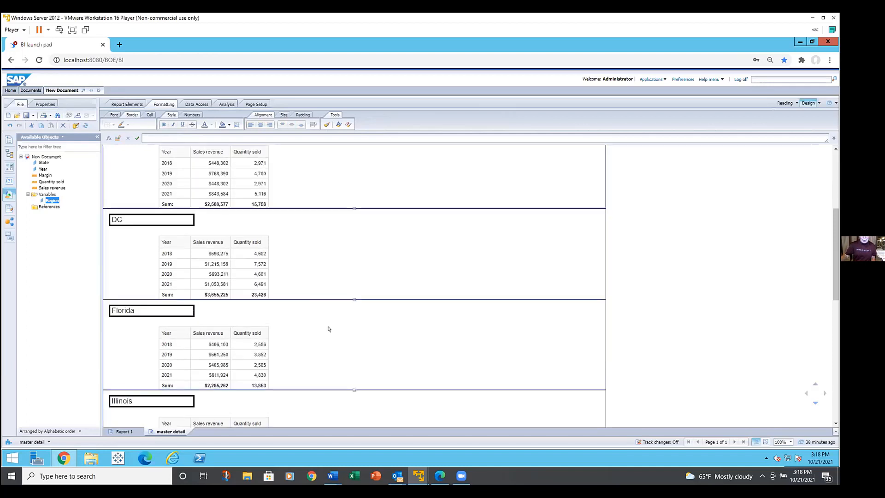
{"action": "scroll", "coordinate": [336, 328], "scroll_direction": "up", "scroll_amount": 1}
{"action": "scroll", "coordinate": [337, 329], "scroll_direction": "up", "scroll_amount": 2}
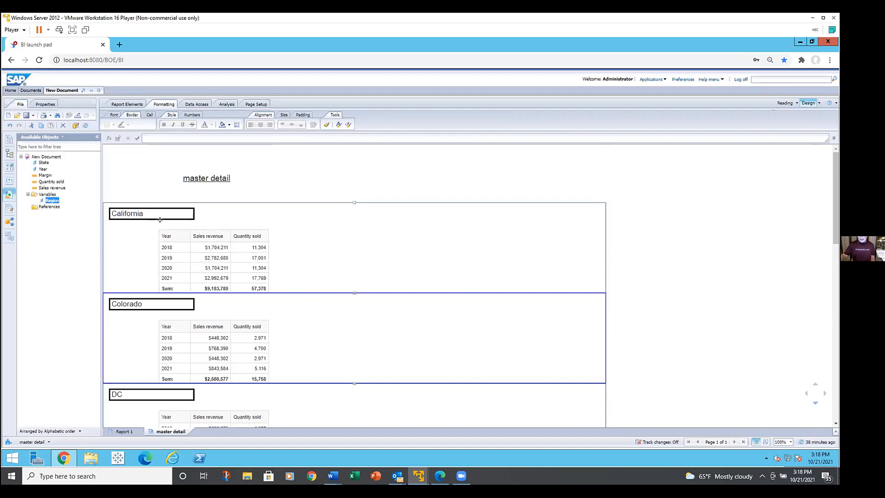
{"action": "left_click", "coordinate": [140, 218]}
{"action": "left_click", "coordinate": [138, 234]}
{"action": "left_click", "coordinate": [157, 215]}
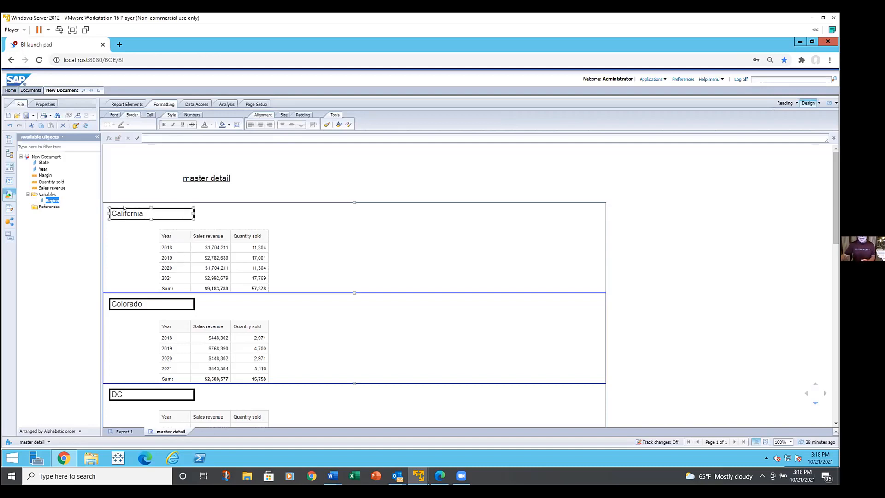
{"action": "left_click", "coordinate": [132, 203]}
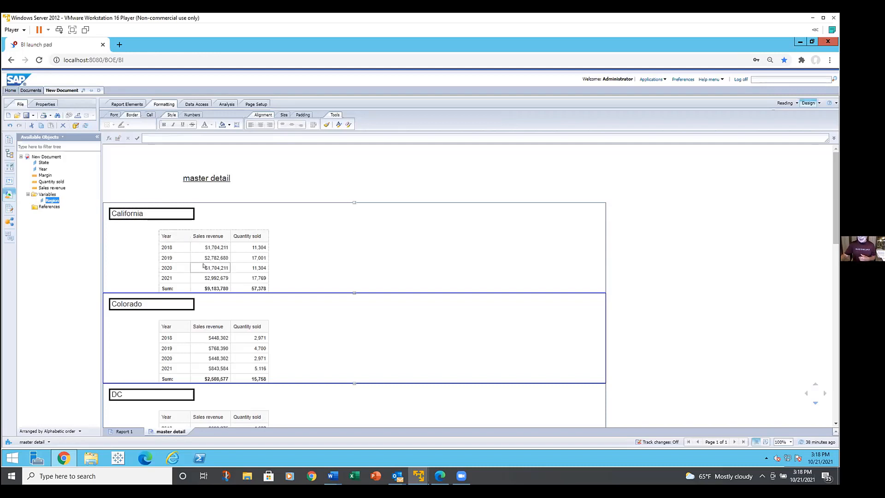
{"action": "left_click", "coordinate": [183, 214]}
{"action": "left_click", "coordinate": [155, 227]}
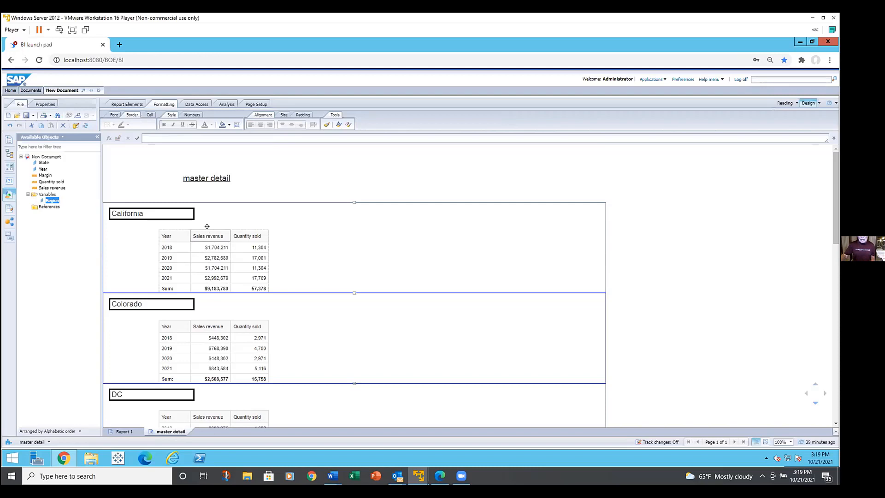
- Move the detail table slightly to the right within its section, indenting it further under the state name
{"action": "left_click_drag", "start_coordinate": [208, 227], "coordinate": [220, 228]}
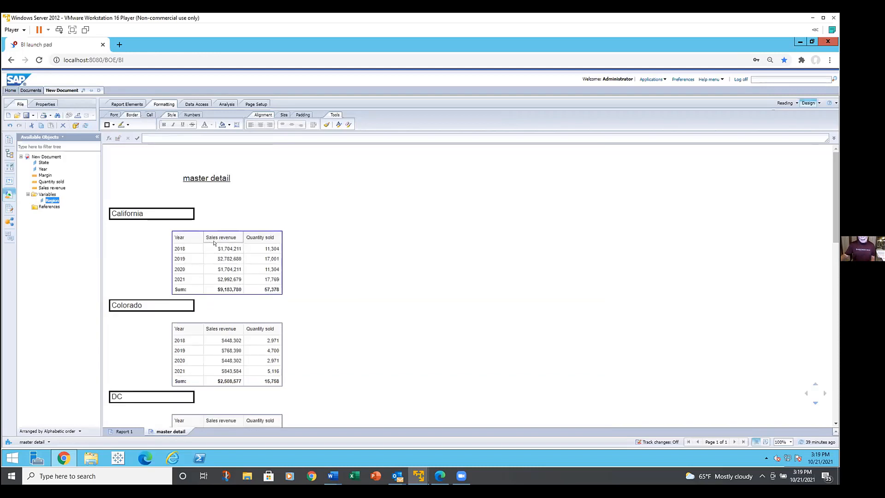
{"action": "left_click", "coordinate": [215, 216]}
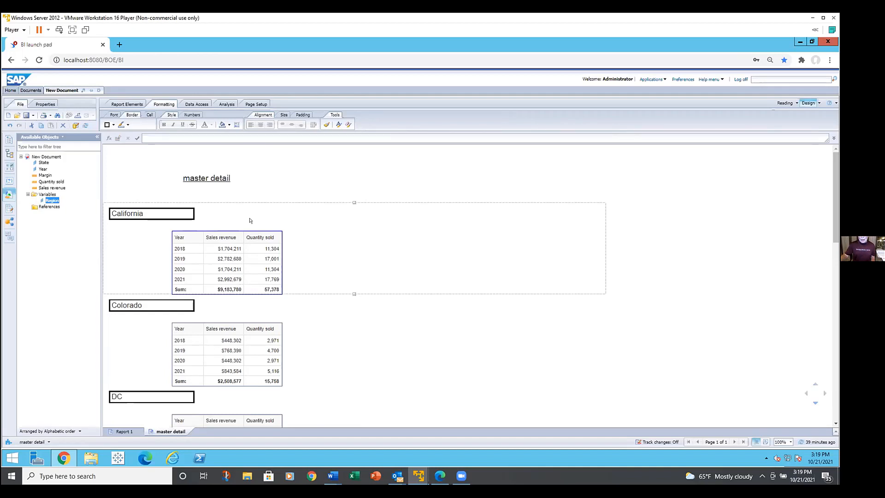
{"action": "left_click", "coordinate": [231, 242]}
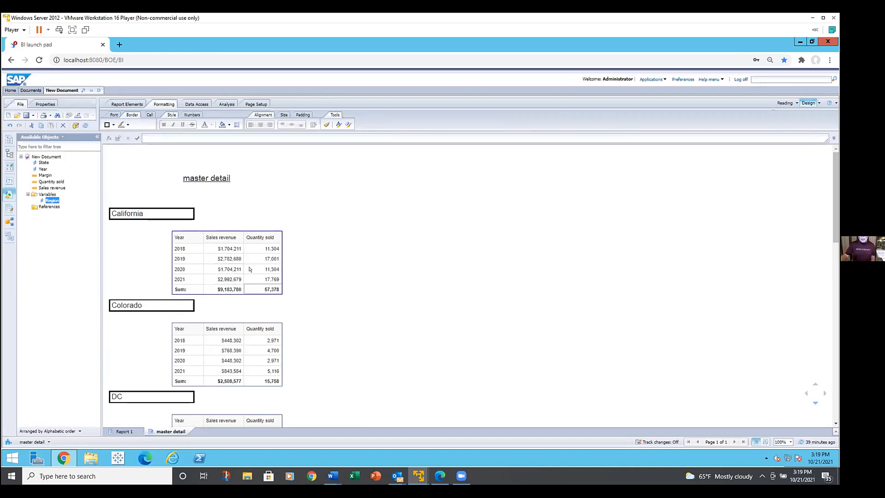
{"action": "left_click", "coordinate": [233, 221]}
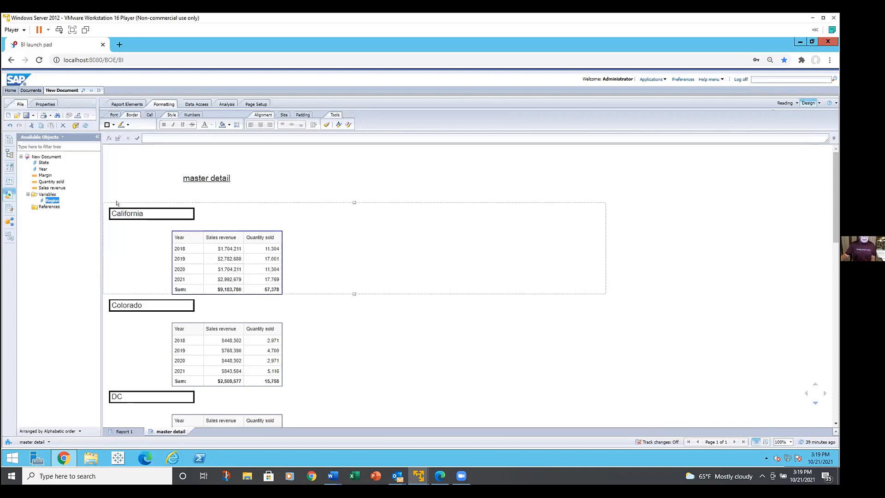
- Add Sales revenue beside the state name in the section, enlarging its cell until the full amount fits at the state name's level
{"action": "left_click_drag", "start_coordinate": [57, 187], "coordinate": [210, 211]}
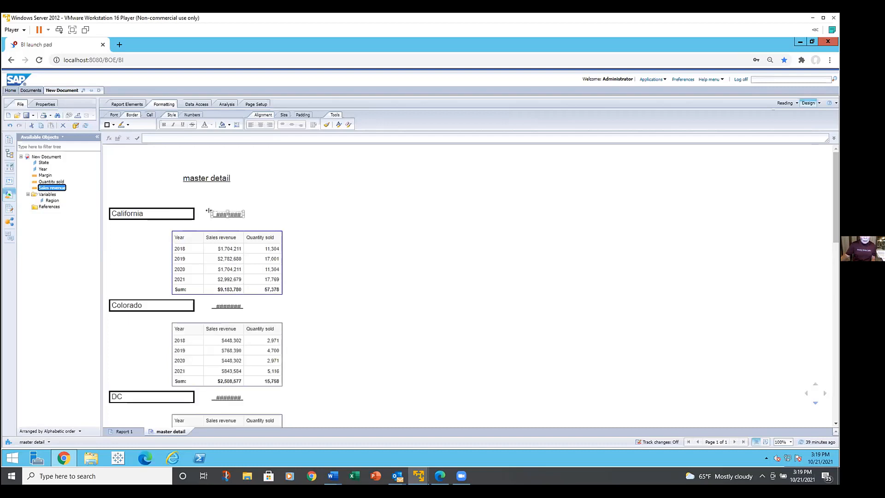
{"action": "left_click_drag", "start_coordinate": [201, 214], "coordinate": [202, 214]}
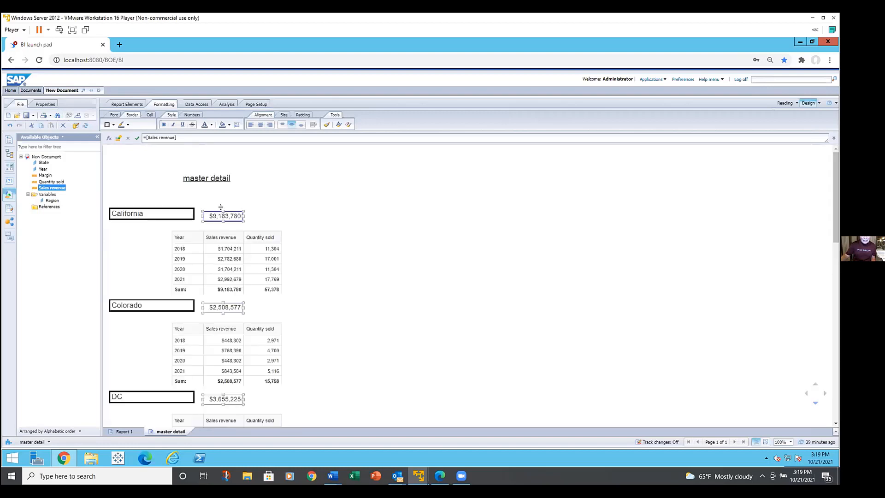
{"action": "left_click_drag", "start_coordinate": [221, 208], "coordinate": [221, 204]}
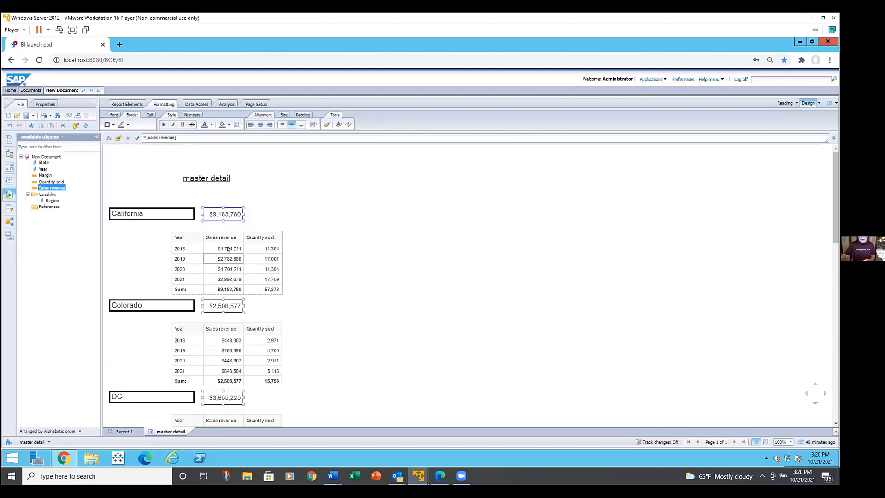
{"action": "left_click", "coordinate": [152, 214], "text": "ctrl"}
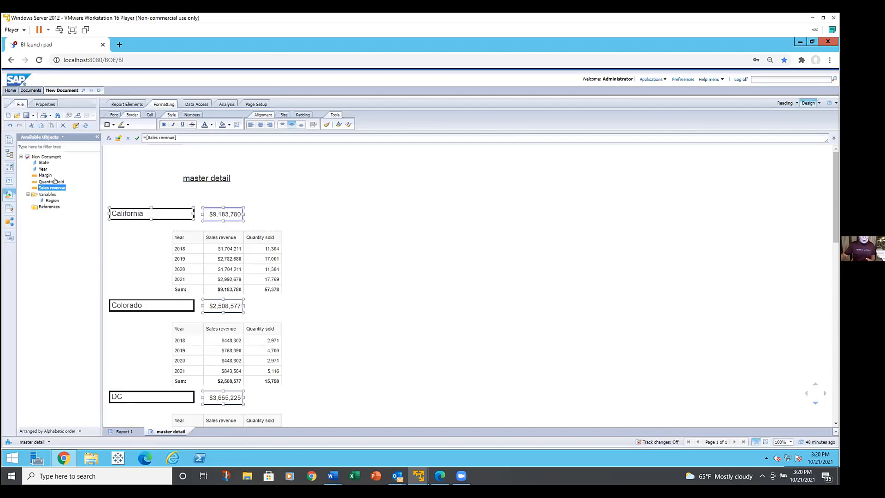
- Add Quantity sold to the section beside the Sales revenue total, positioned level with it
{"action": "left_click_drag", "start_coordinate": [55, 181], "coordinate": [258, 208]}
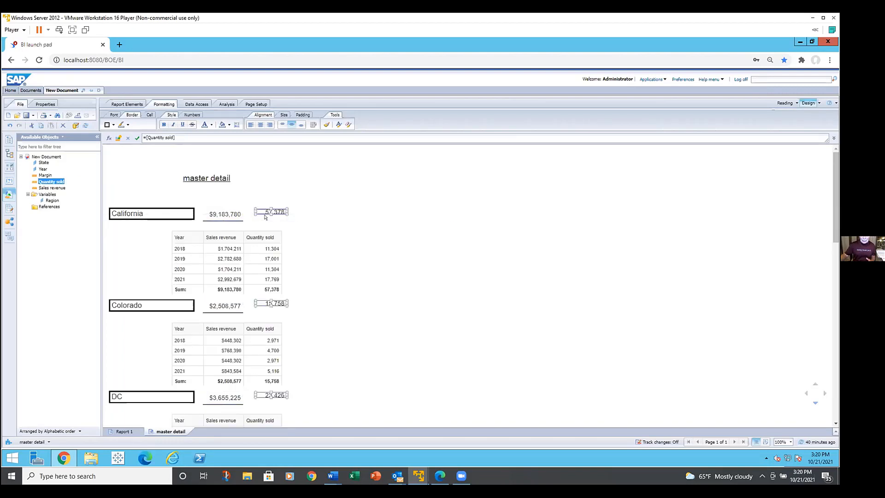
{"action": "left_click_drag", "start_coordinate": [266, 206], "coordinate": [265, 213]}
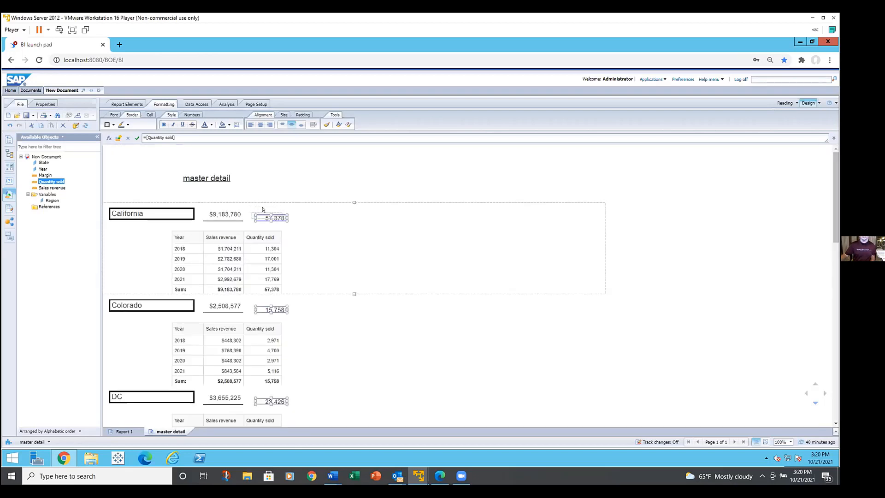
{"action": "left_click", "coordinate": [210, 214]}
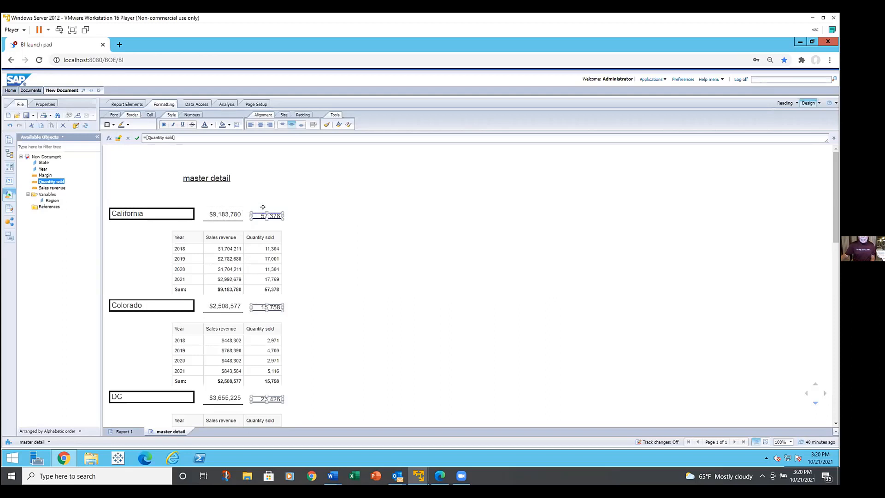
{"action": "left_click_drag", "start_coordinate": [264, 208], "coordinate": [264, 207]}
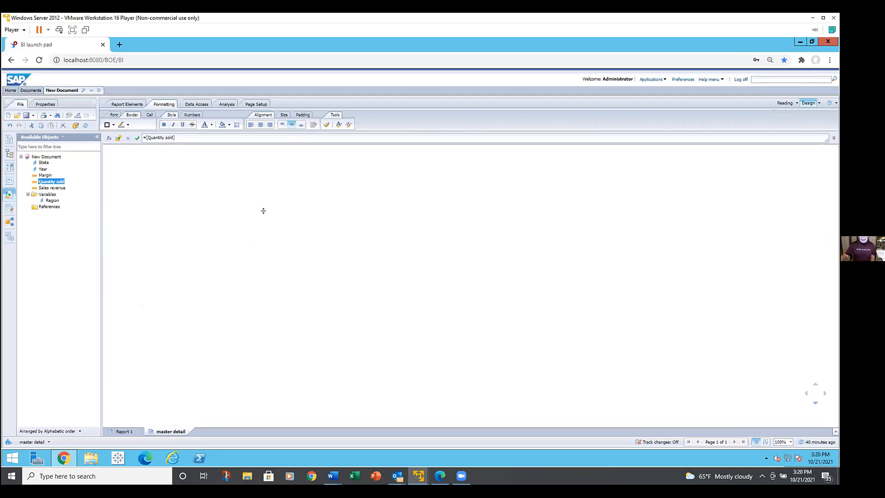
- Align the state name, Sales revenue and Quantity sold cells of the section with each other using Align Middle
{"action": "left_click", "coordinate": [188, 210]}
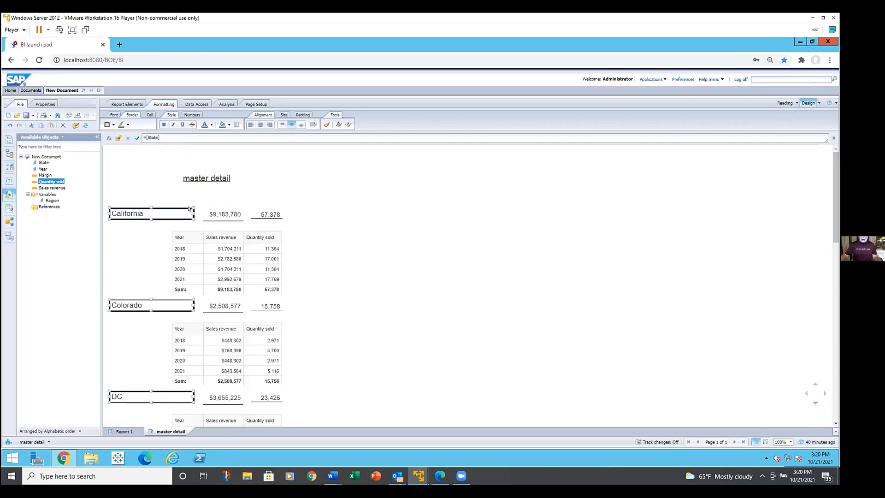
{"action": "left_click", "coordinate": [208, 213], "text": "ctrl"}
{"action": "left_click", "coordinate": [263, 215], "text": "ctrl"}
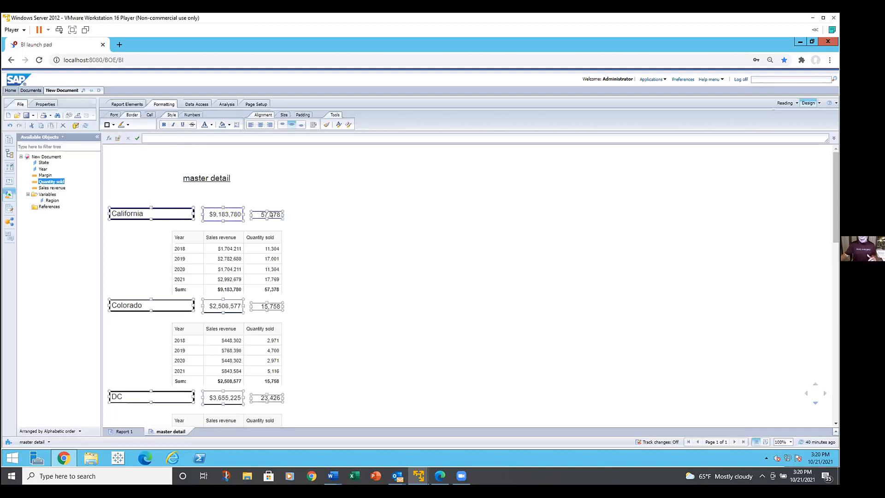
{"action": "right_click", "coordinate": [272, 214]}
{"action": "mouse_move", "coordinate": [310, 286]}
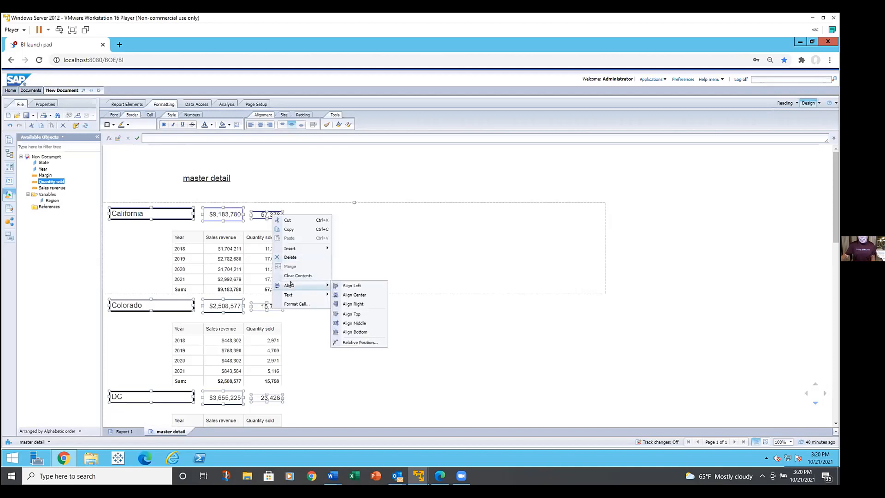
{"action": "left_click", "coordinate": [355, 323]}
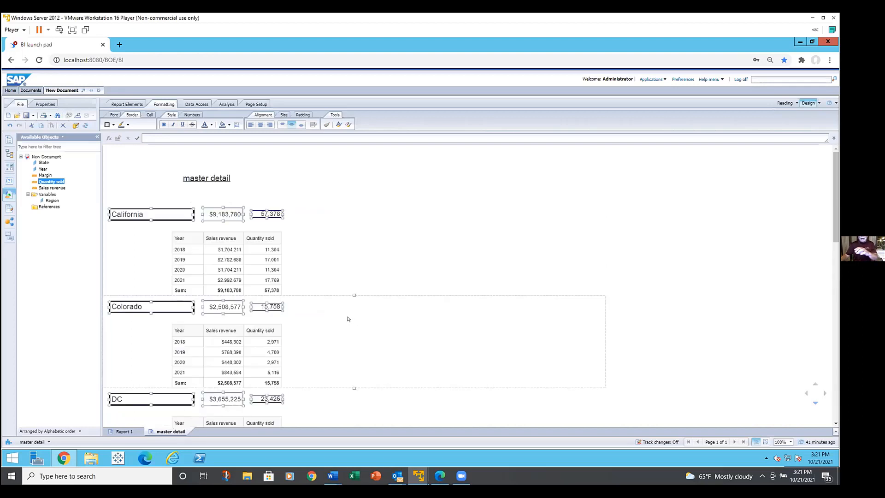
- Review the section-level totals against the Sum rows of the detail tables in the state sections
{"action": "left_click", "coordinate": [326, 285]}
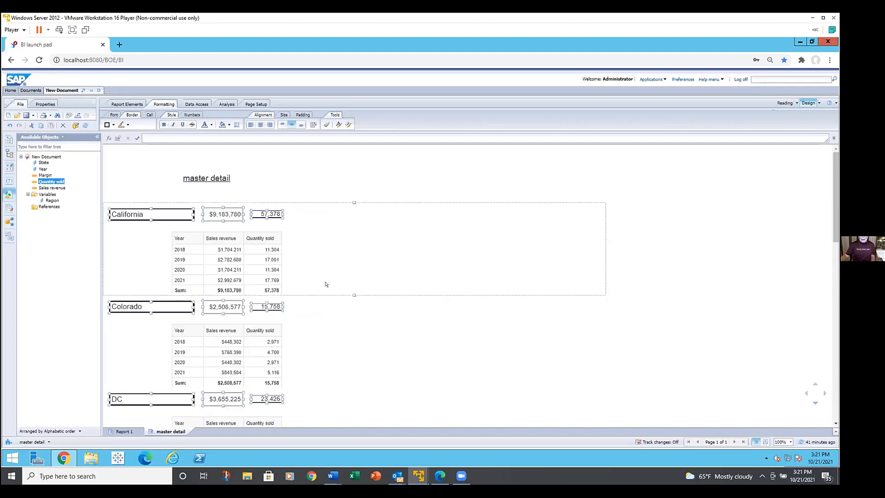
{"action": "left_click", "coordinate": [314, 297]}
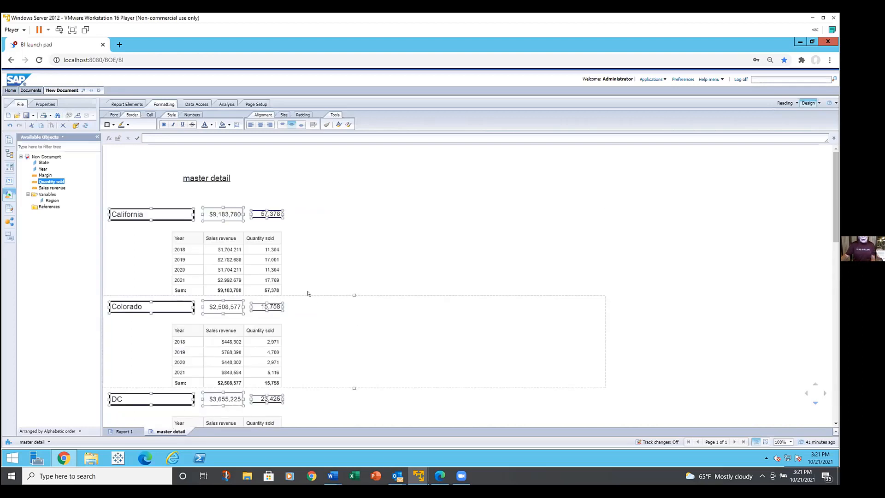
{"action": "left_click", "coordinate": [311, 290]}
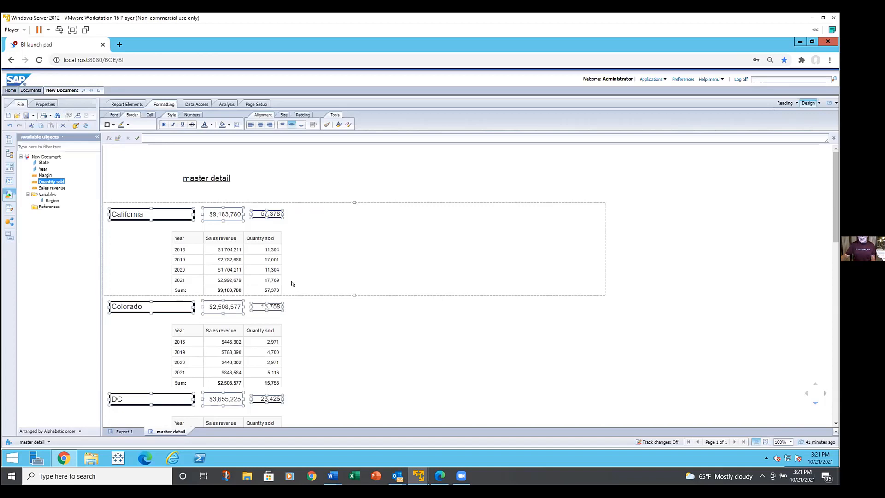
{"action": "left_click", "coordinate": [267, 384]}
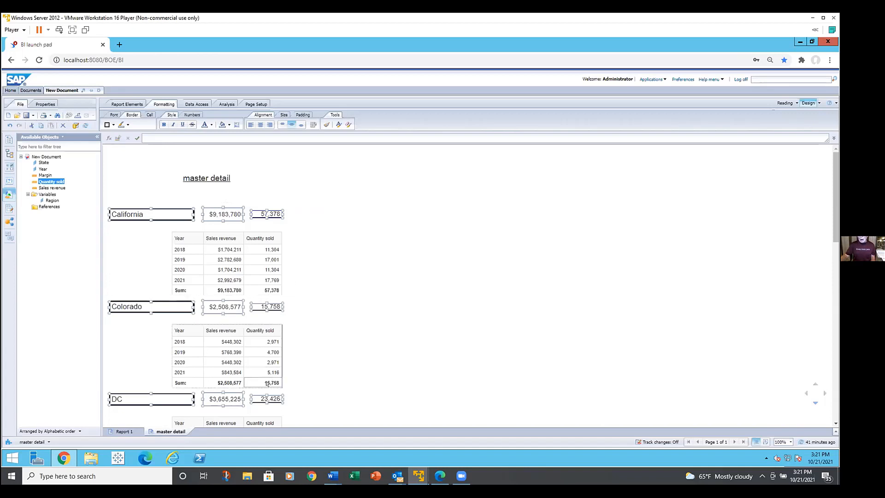
{"action": "left_click", "coordinate": [291, 340]}
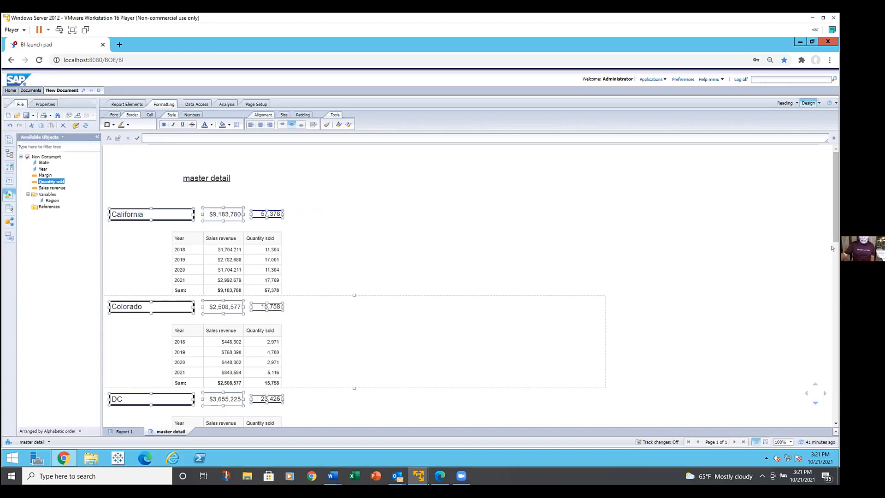
{"action": "mouse_move", "coordinate": [836, 237]}
{"action": "left_mouse_down"}
{"action": "mouse_move", "coordinate": [803, 300]}
{"action": "mouse_move", "coordinate": [770, 430]}
{"action": "left_mouse_up"}
{"action": "left_click", "coordinate": [425, 277]}
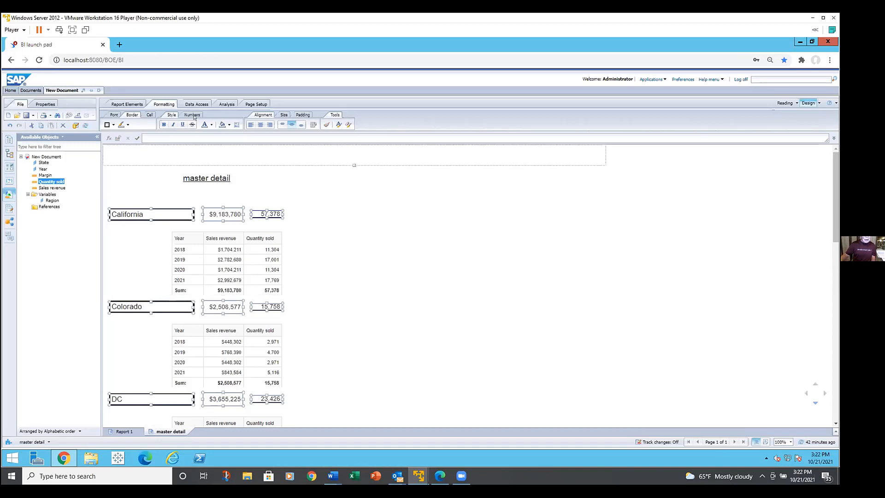
- Show the navigation map, expand the master detail report and visit several state sections from Texas back to California, ending at the report's start
{"action": "left_click", "coordinate": [7, 152]}
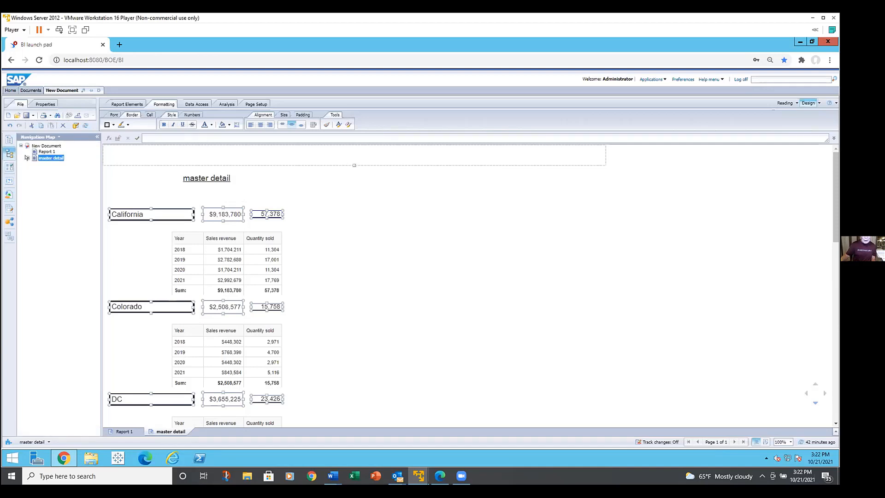
{"action": "left_click", "coordinate": [27, 157]}
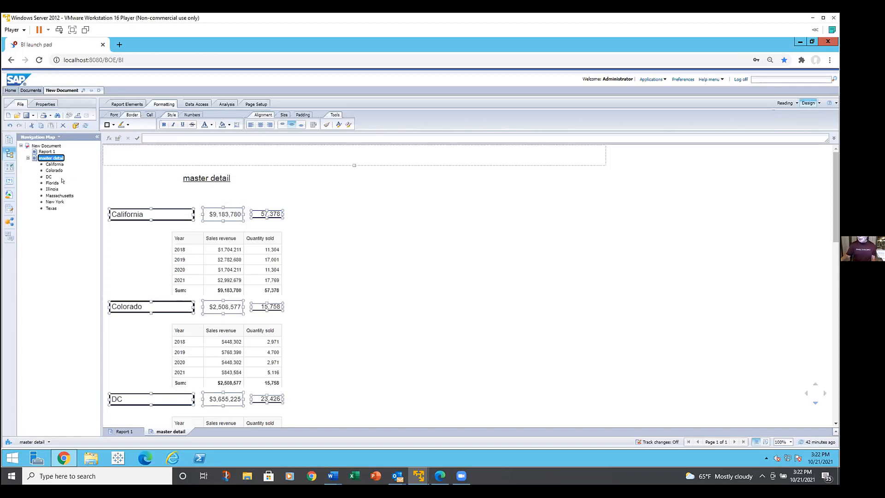
{"action": "left_click", "coordinate": [49, 208]}
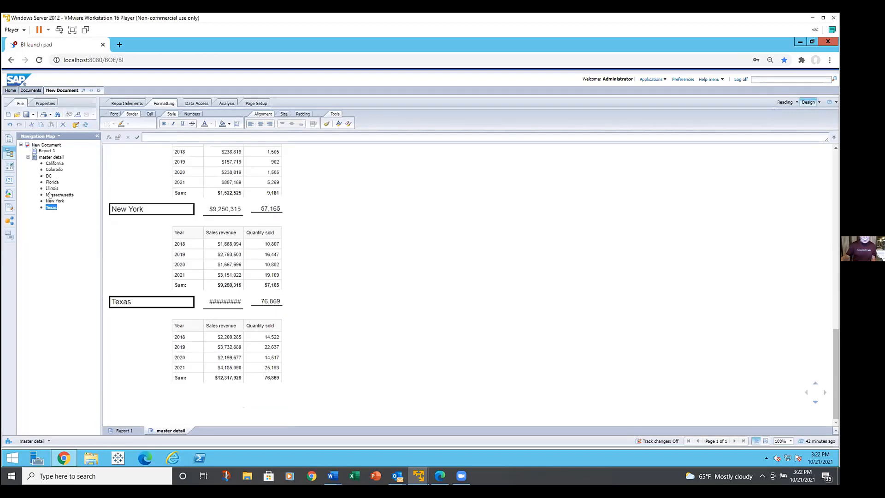
{"action": "left_click", "coordinate": [50, 195]}
{"action": "left_click", "coordinate": [53, 182]}
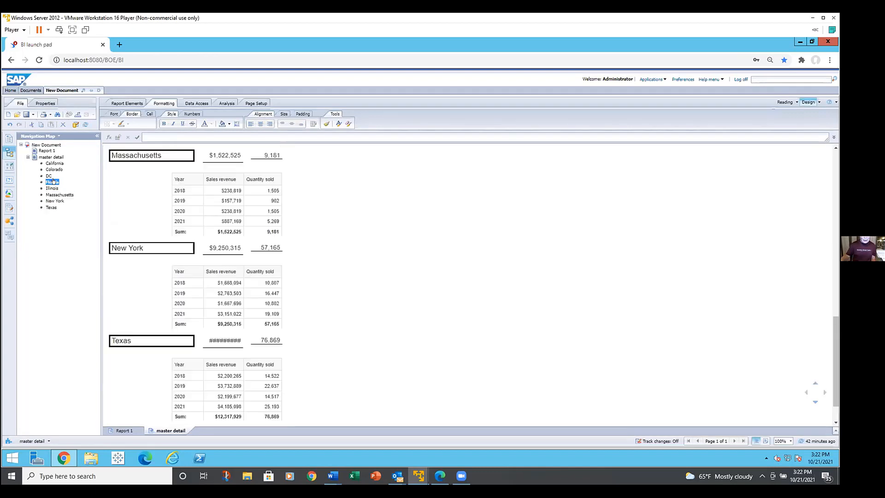
{"action": "left_click", "coordinate": [54, 169]}
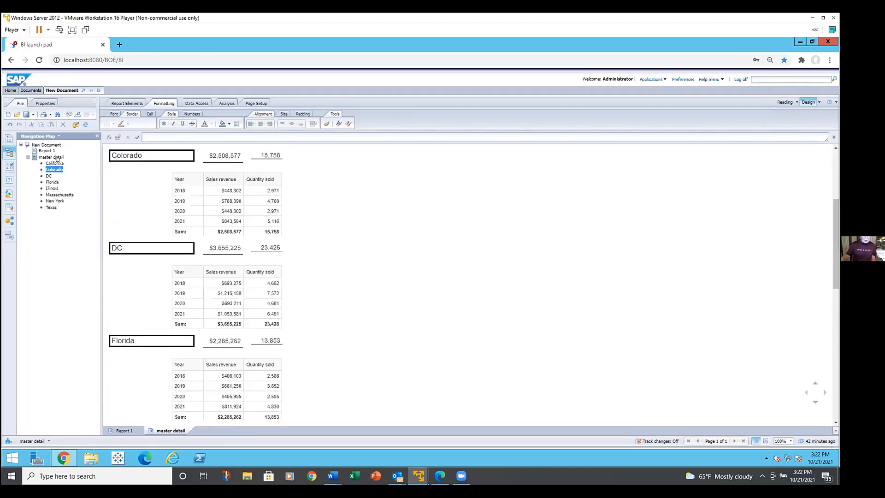
{"action": "left_click", "coordinate": [55, 163]}
{"action": "left_click", "coordinate": [54, 157]}
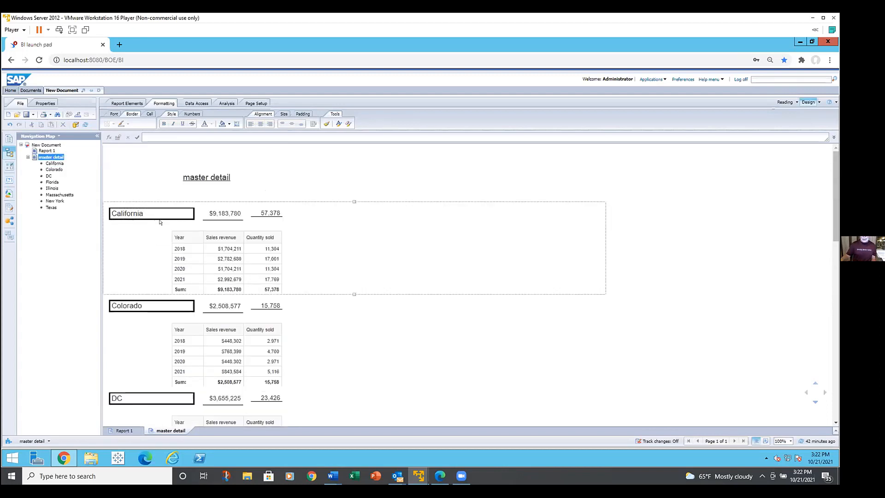
- Jump to the New York section through the navigation map
{"action": "left_click", "coordinate": [180, 252]}
{"action": "left_click", "coordinate": [130, 227]}
{"action": "left_click", "coordinate": [55, 201]}
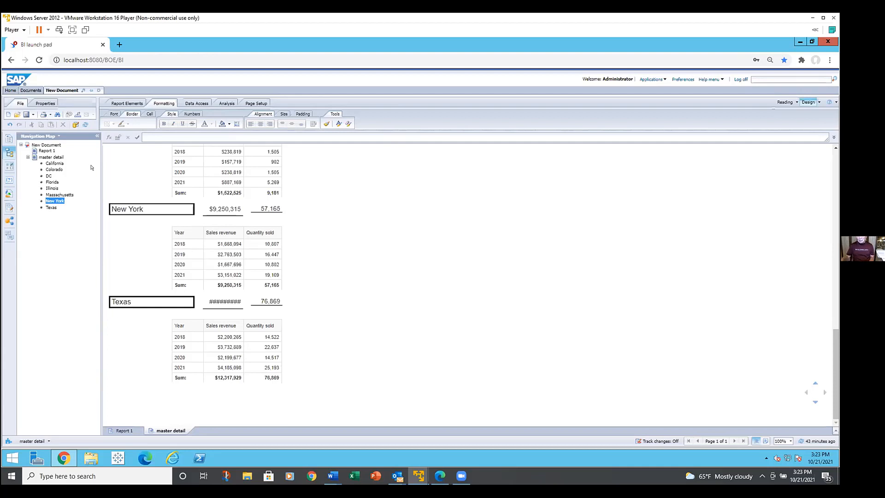
{"action": "left_click", "coordinate": [143, 181]}
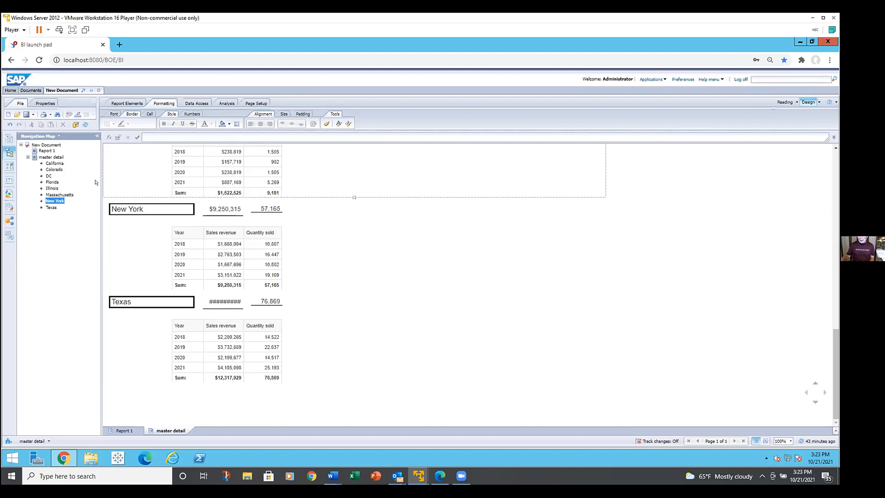
- Examine the sections from New York up to California and back down to Texas, comparing each state's totals with its table sums
{"action": "scroll", "coordinate": [341, 305], "scroll_direction": "up", "scroll_amount": 1}
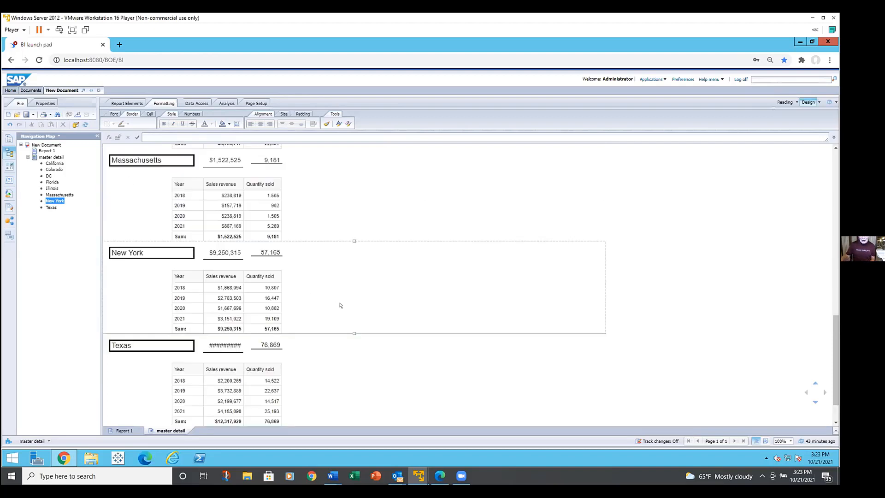
{"action": "scroll", "coordinate": [340, 305], "scroll_direction": "up", "scroll_amount": 5}
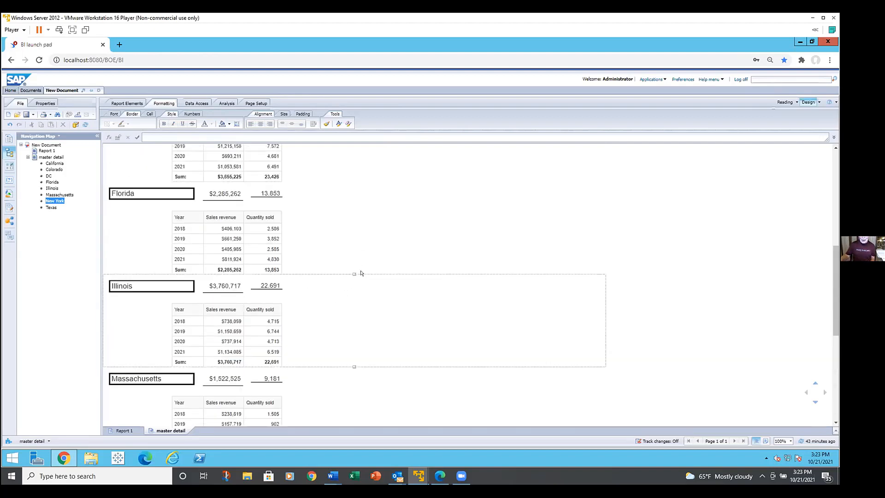
{"action": "scroll", "coordinate": [361, 271], "scroll_direction": "up", "scroll_amount": 3}
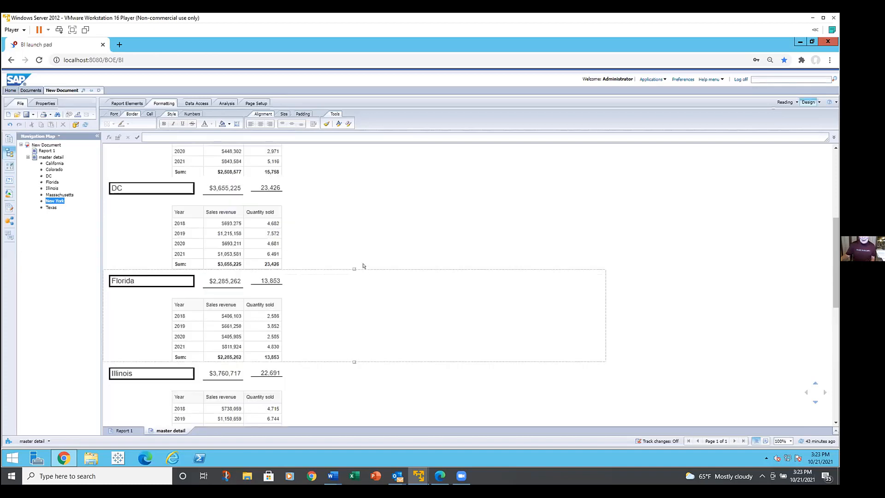
{"action": "scroll", "coordinate": [368, 263], "scroll_direction": "up", "scroll_amount": 2}
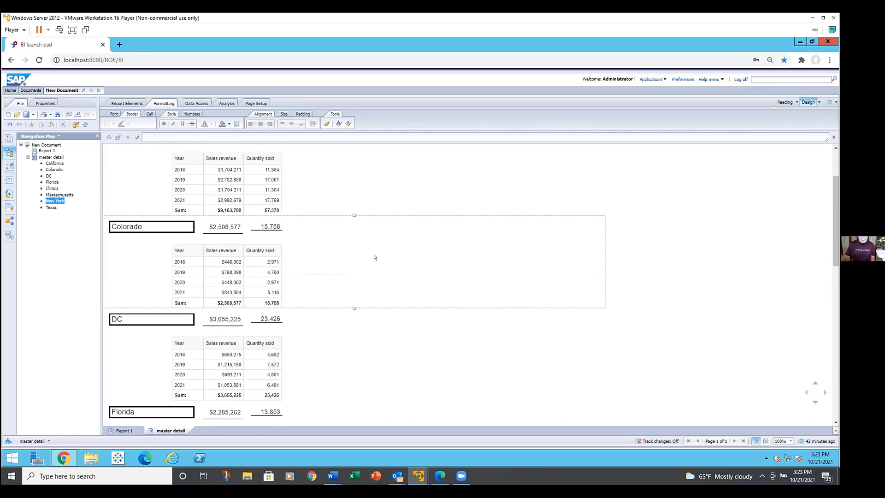
{"action": "scroll", "coordinate": [355, 258], "scroll_direction": "up", "scroll_amount": 2}
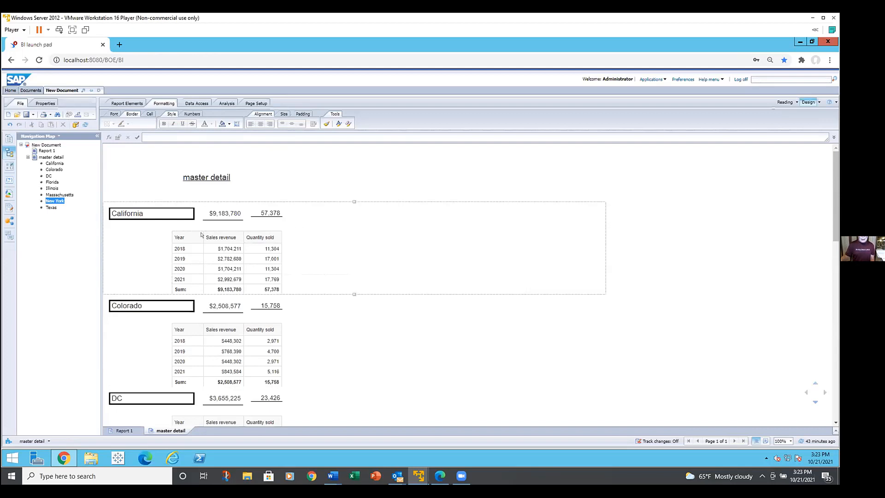
{"action": "left_click", "coordinate": [243, 240]}
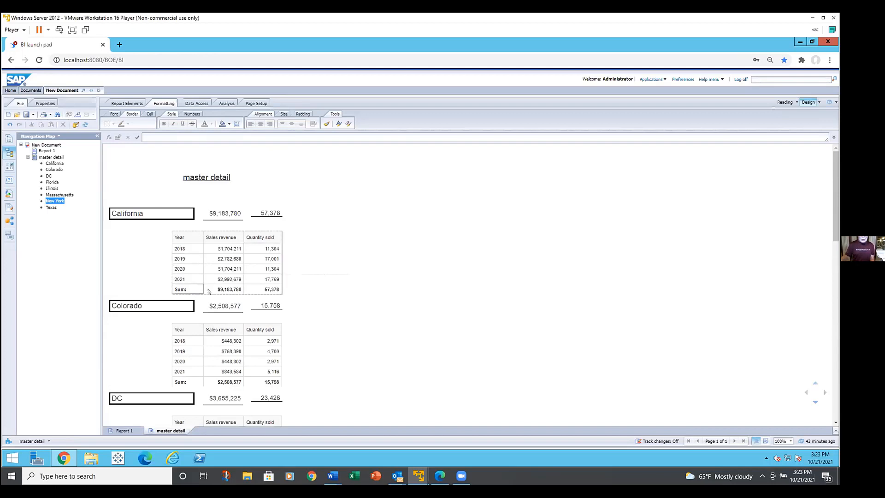
{"action": "left_click", "coordinate": [223, 215]}
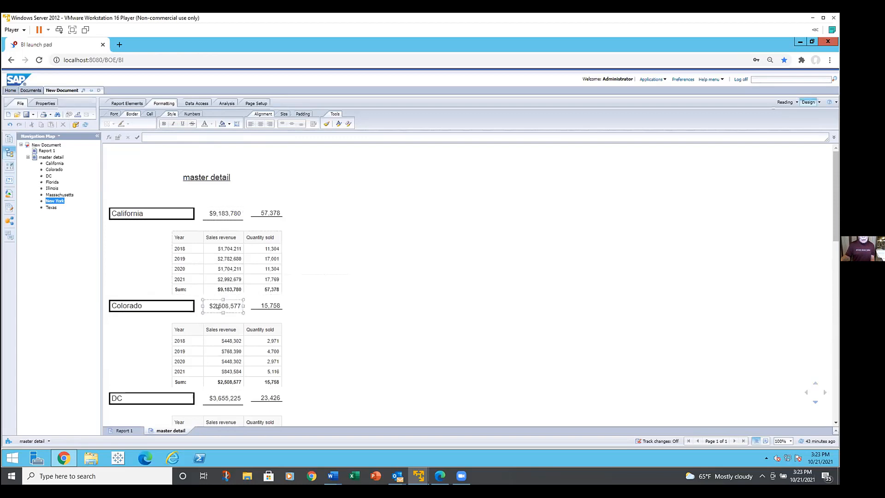
{"action": "scroll", "coordinate": [216, 313], "scroll_direction": "down", "scroll_amount": 1}
{"action": "scroll", "coordinate": [216, 313], "scroll_direction": "down", "scroll_amount": 1}
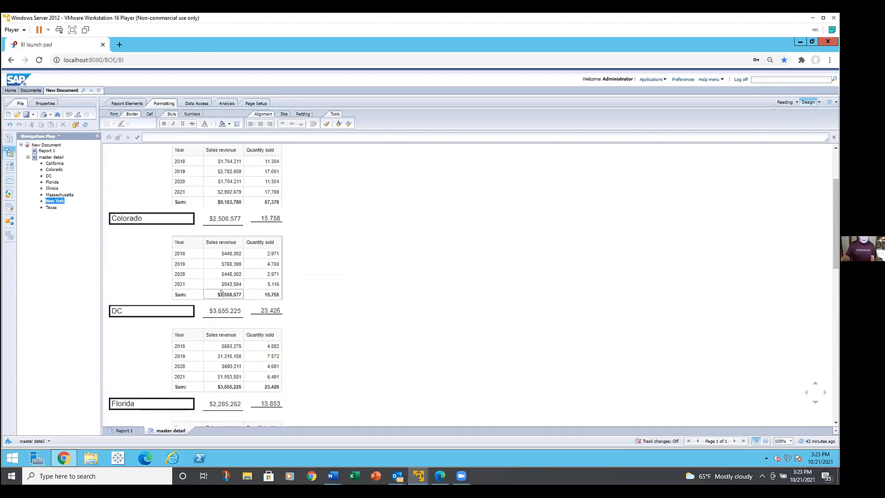
{"action": "scroll", "coordinate": [222, 291], "scroll_direction": "down", "scroll_amount": 3}
{"action": "scroll", "coordinate": [212, 309], "scroll_direction": "down", "scroll_amount": 3}
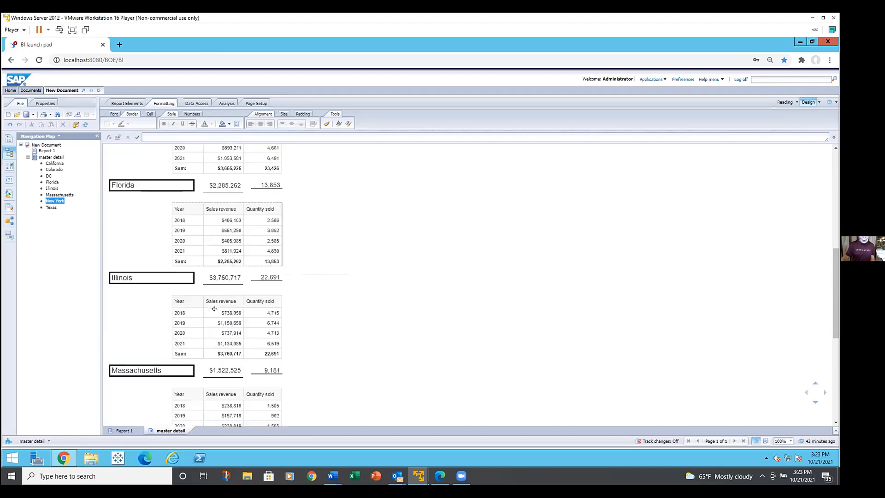
{"action": "scroll", "coordinate": [211, 311], "scroll_direction": "down", "scroll_amount": 2}
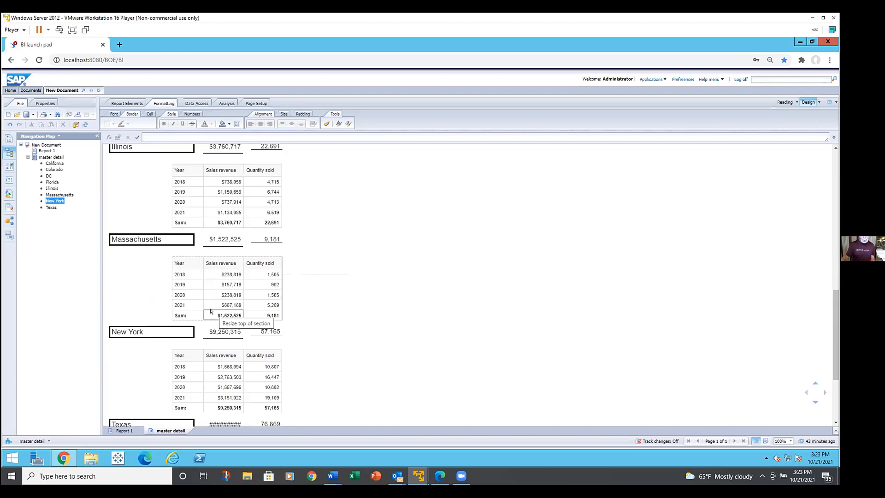
{"action": "scroll", "coordinate": [211, 311], "scroll_direction": "down", "scroll_amount": 2}
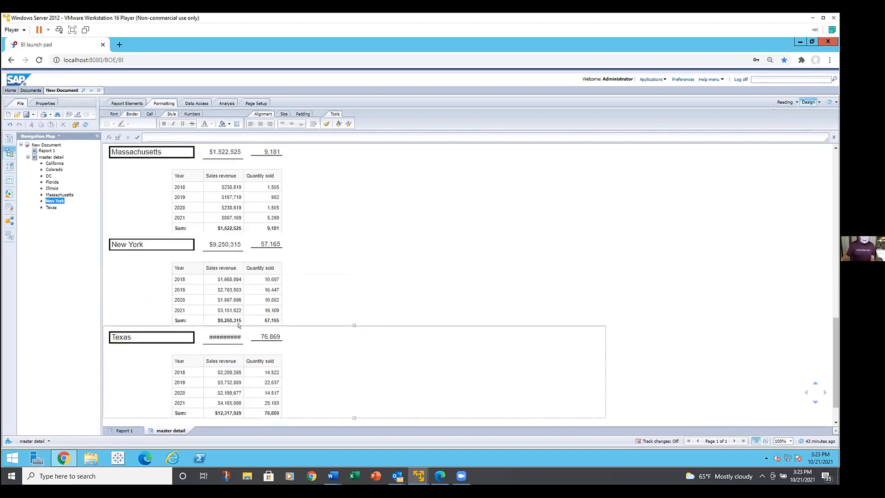
- Widen the Sales revenue column of the detail tables slightly and select its yearly values
{"action": "left_click_drag", "start_coordinate": [239, 323], "coordinate": [244, 322]}
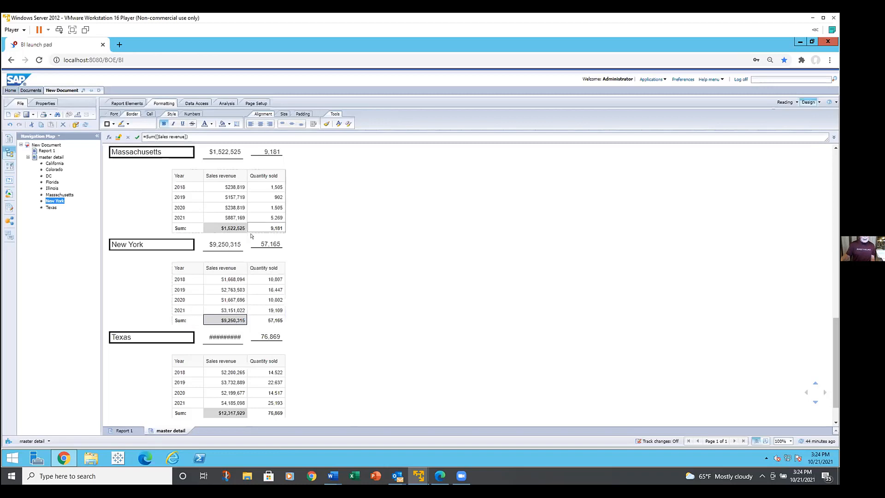
{"action": "left_click", "coordinate": [221, 206]}
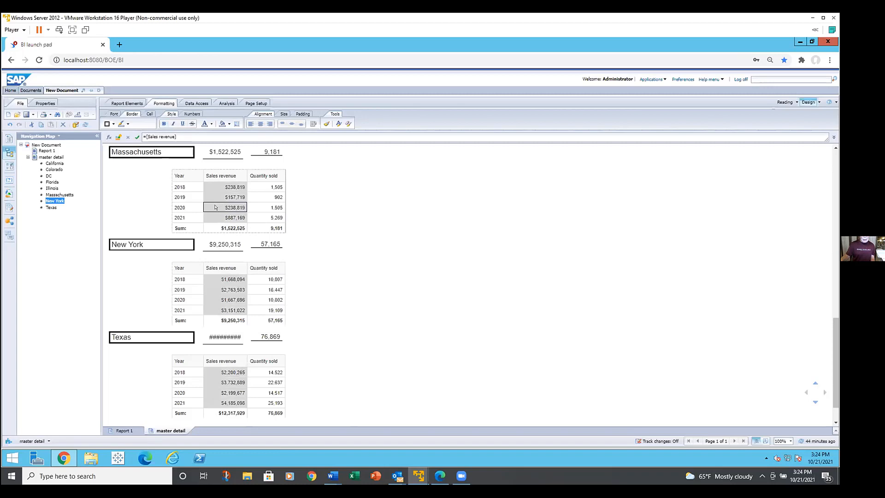
- Turn on autofit width to content for the Sales revenue cells of the detail tables
{"action": "right_click", "coordinate": [214, 207]}
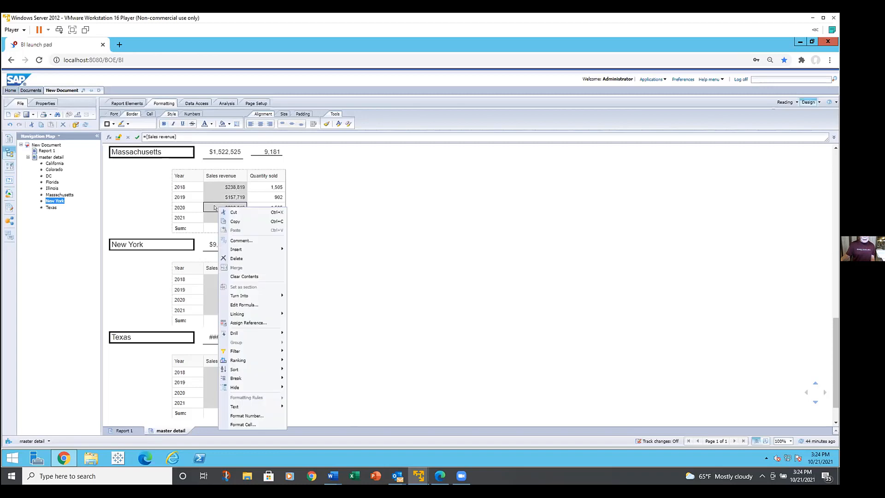
{"action": "left_click", "coordinate": [250, 423]}
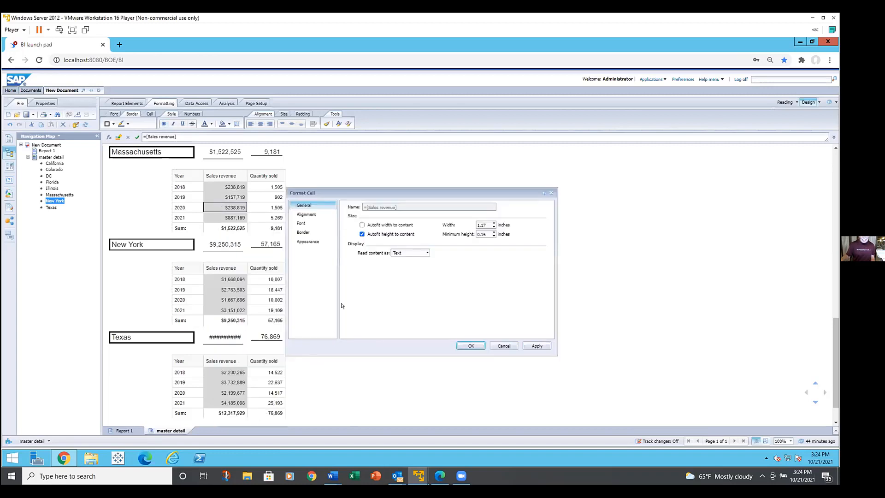
{"action": "left_click", "coordinate": [362, 225]}
{"action": "left_click", "coordinate": [470, 345]}
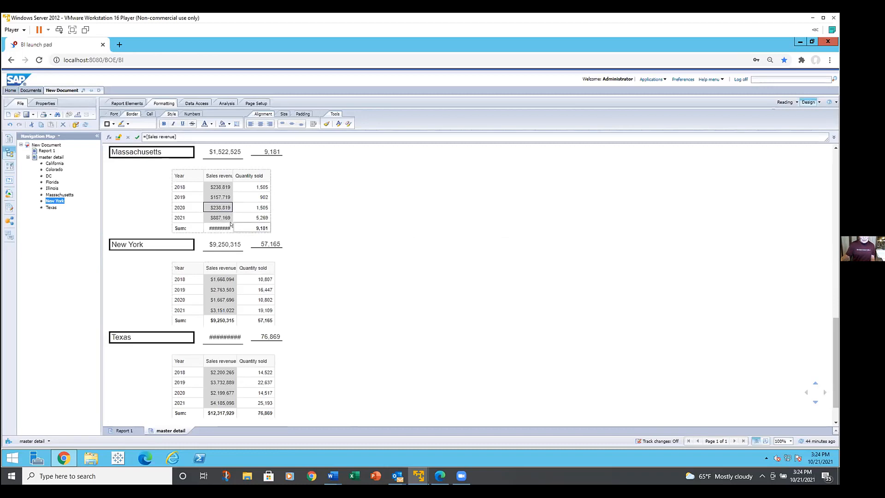
- Examine the Sales revenue column widths in the detail tables from Massachusetts up to California
{"action": "scroll", "coordinate": [354, 266], "scroll_direction": "up", "scroll_amount": 1}
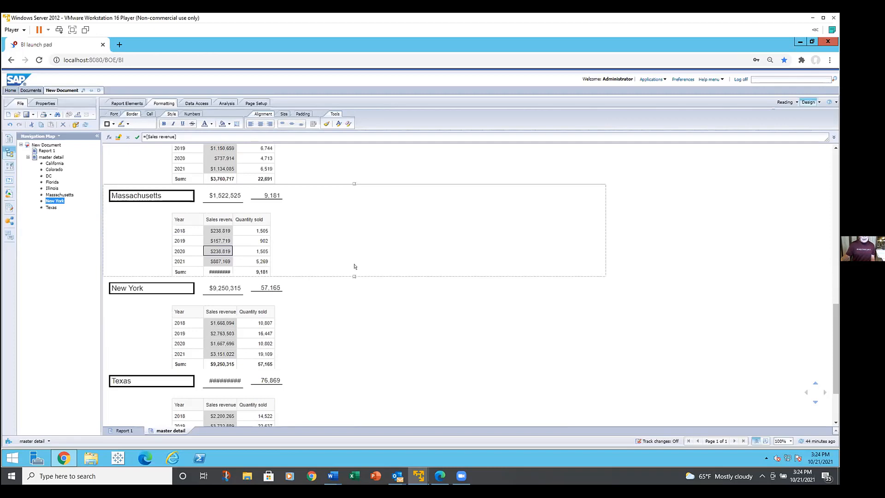
{"action": "scroll", "coordinate": [355, 264], "scroll_direction": "up", "scroll_amount": 5}
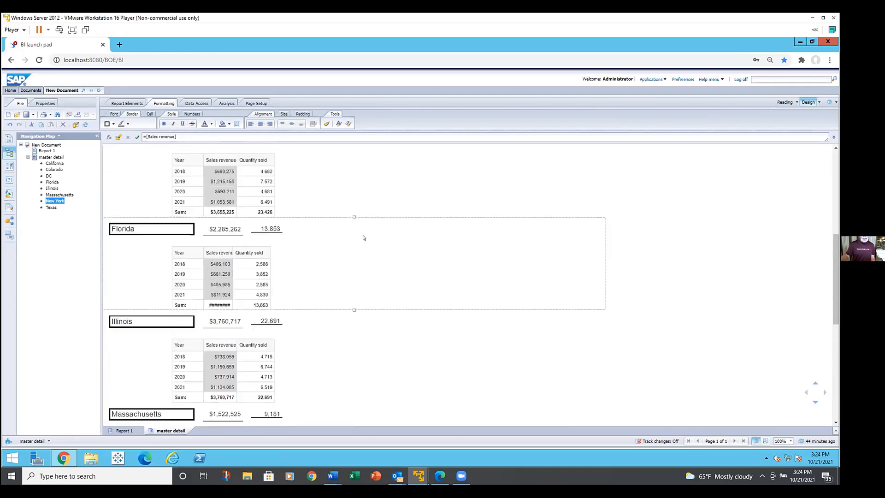
{"action": "scroll", "coordinate": [359, 244], "scroll_direction": "up", "scroll_amount": 3}
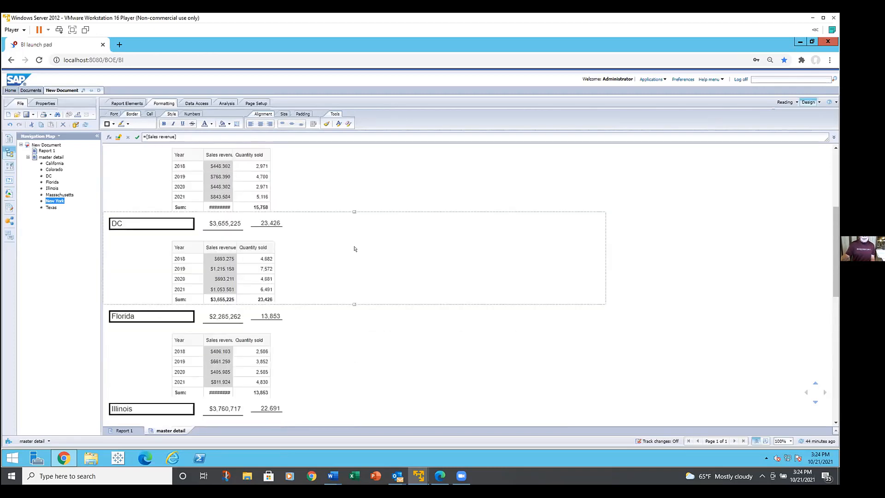
{"action": "scroll", "coordinate": [354, 249], "scroll_direction": "up", "scroll_amount": 2}
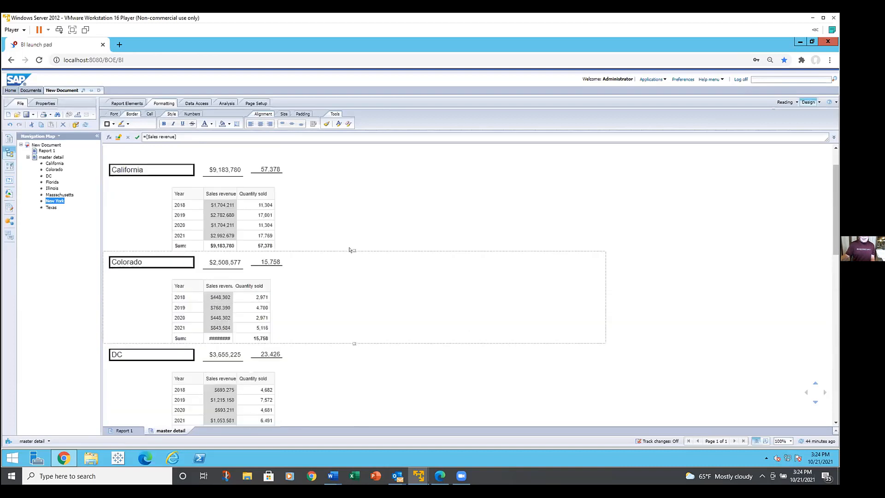
{"action": "scroll", "coordinate": [346, 260], "scroll_direction": "up", "scroll_amount": 1}
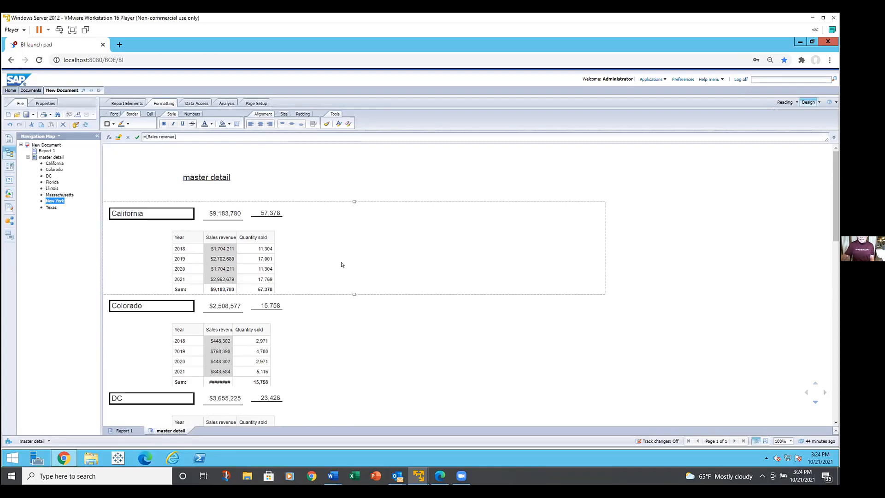
{"action": "left_click", "coordinate": [274, 211]}
{"action": "left_click", "coordinate": [210, 211]}
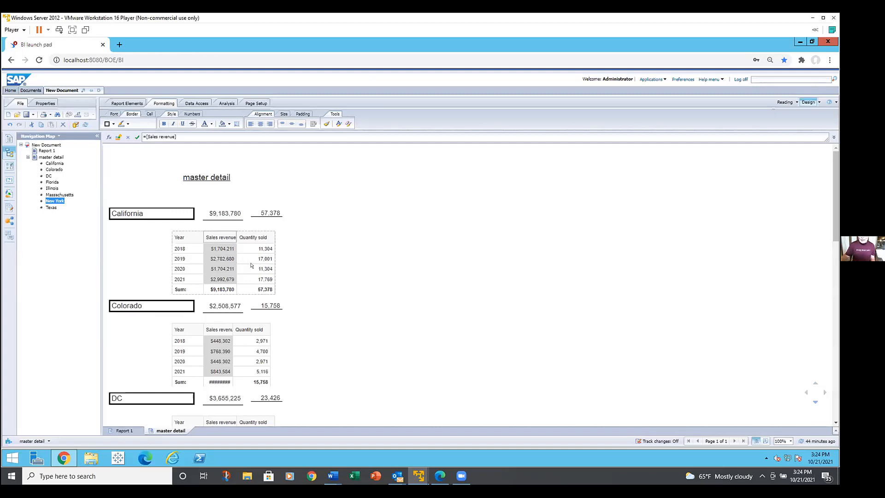
- Set the detail table block to hide when the formula =[Sales revenue]>9000000 is true
{"action": "right_click", "coordinate": [259, 229]}
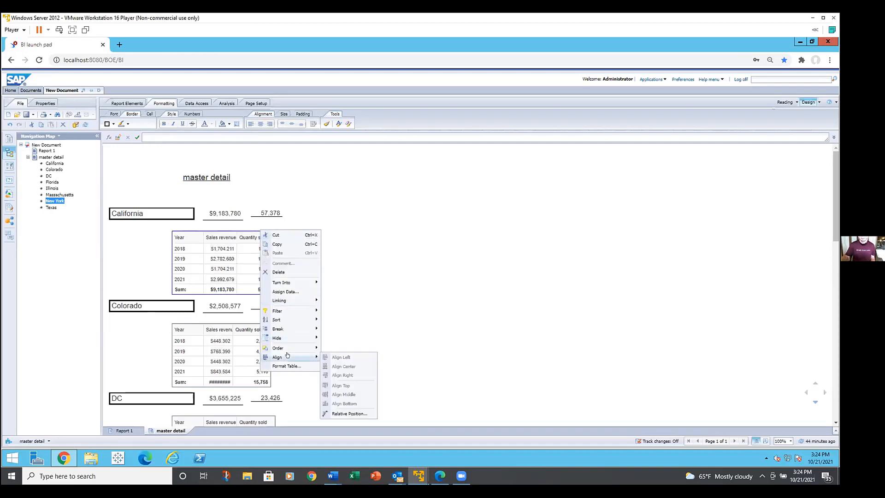
{"action": "left_click", "coordinate": [286, 366]}
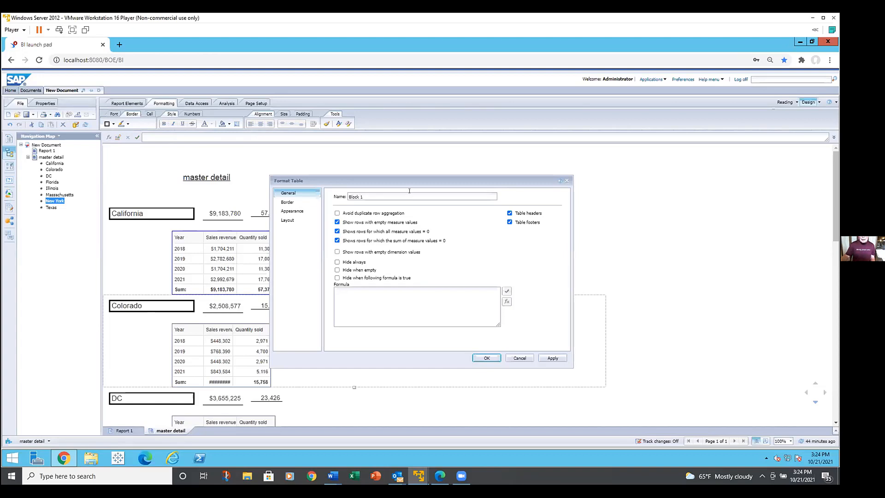
{"action": "left_click_drag", "start_coordinate": [406, 177], "coordinate": [412, 167]}
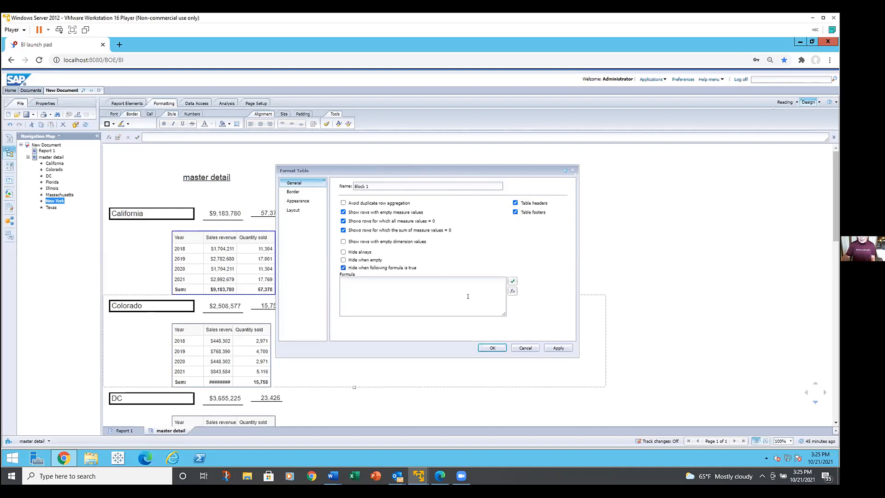
{"action": "left_click", "coordinate": [512, 291]}
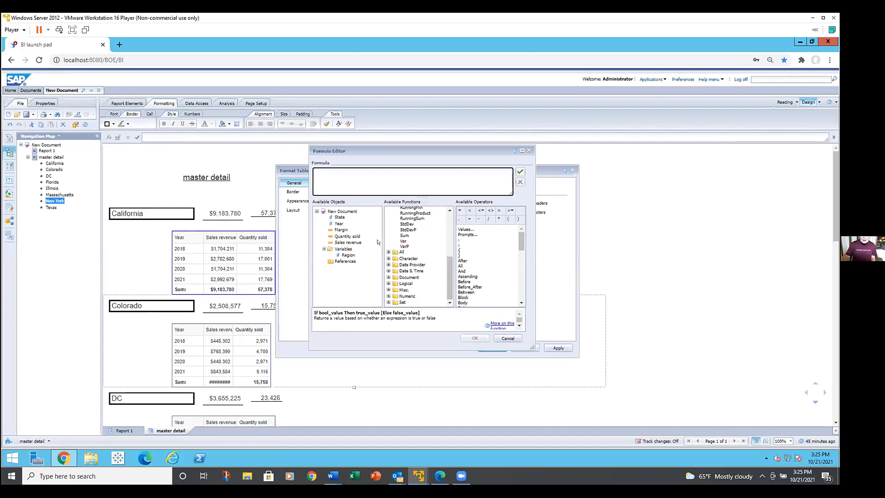
{"action": "double_click", "coordinate": [349, 243]}
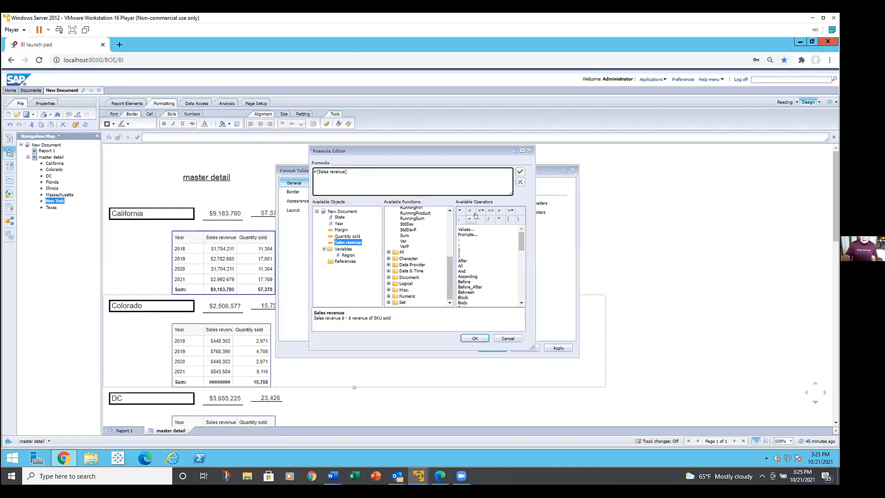
{"action": "left_click", "coordinate": [498, 211]}
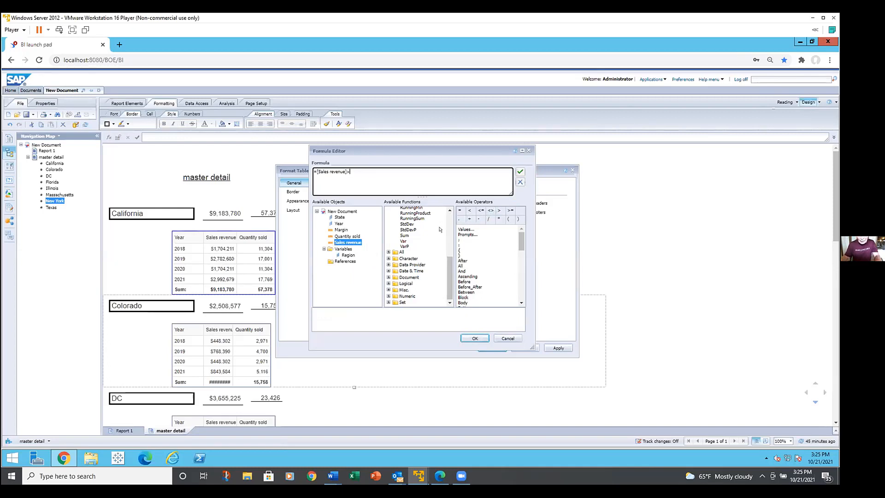
{"action": "type", "text": "9000000"}
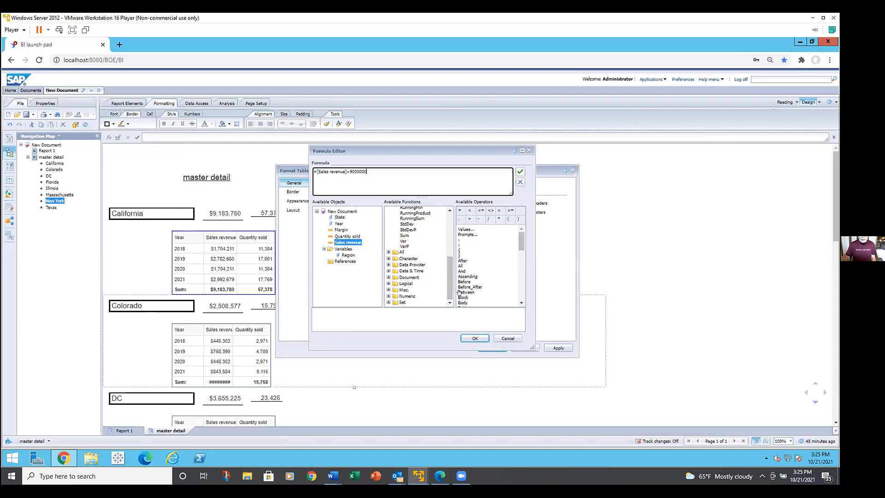
{"action": "left_click", "coordinate": [466, 342]}
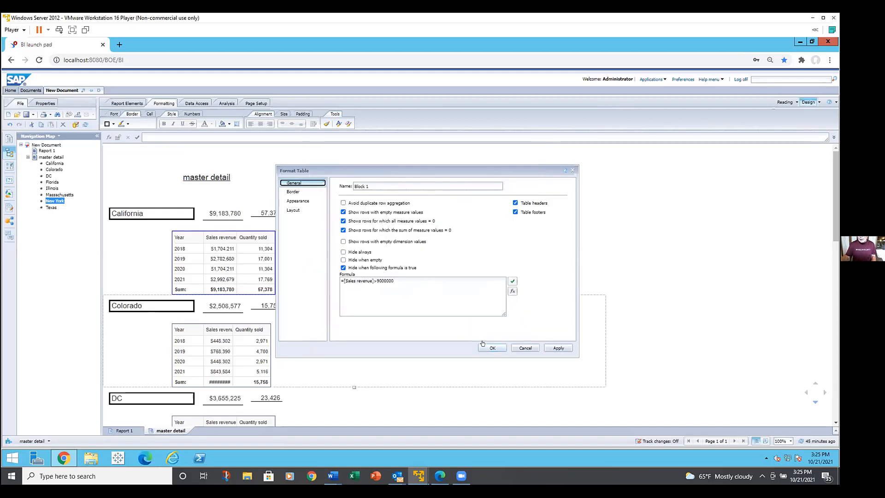
{"action": "left_click", "coordinate": [488, 346]}
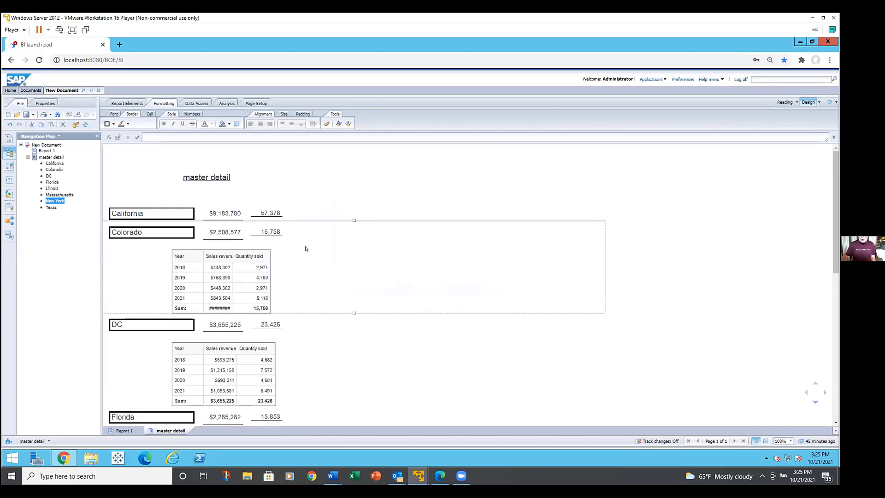
- Check which state sections show their detail tables, going down to Massachusetts and back to the report's start
{"action": "scroll", "coordinate": [308, 272], "scroll_direction": "down", "scroll_amount": 3}
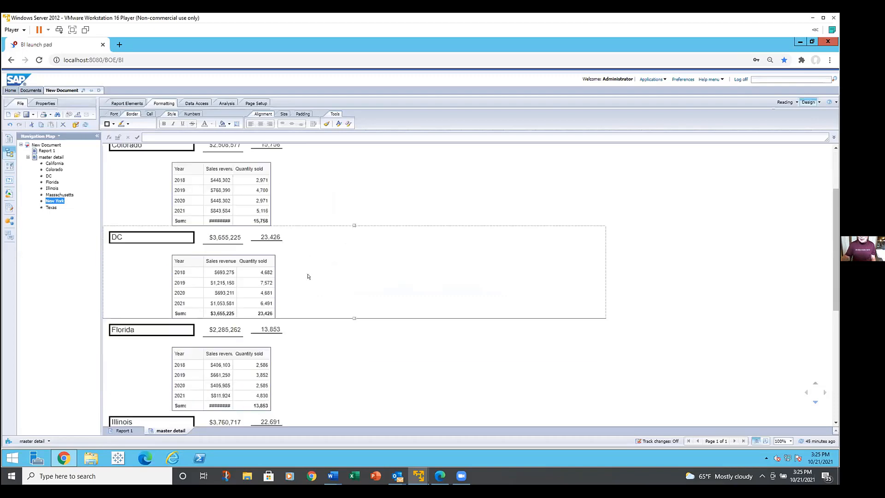
{"action": "scroll", "coordinate": [308, 276], "scroll_direction": "down", "scroll_amount": 5}
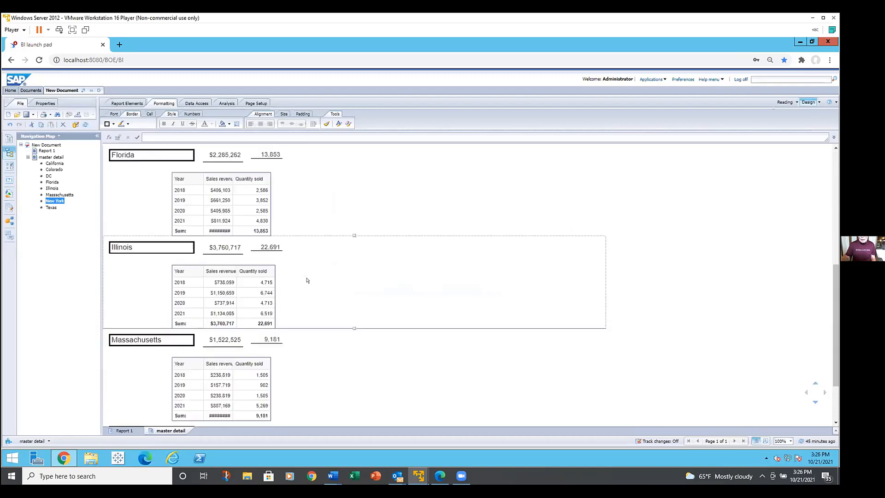
{"action": "scroll", "coordinate": [307, 280], "scroll_direction": "up", "scroll_amount": 4}
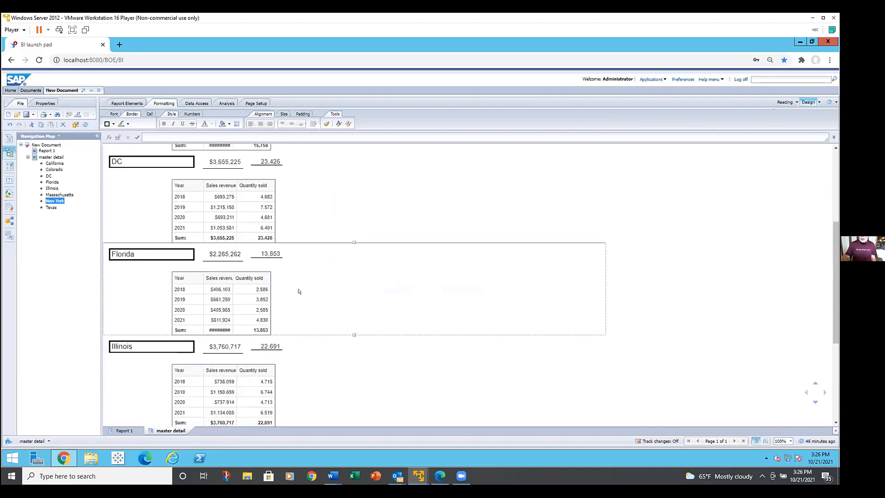
{"action": "scroll", "coordinate": [299, 292], "scroll_direction": "up", "scroll_amount": 4}
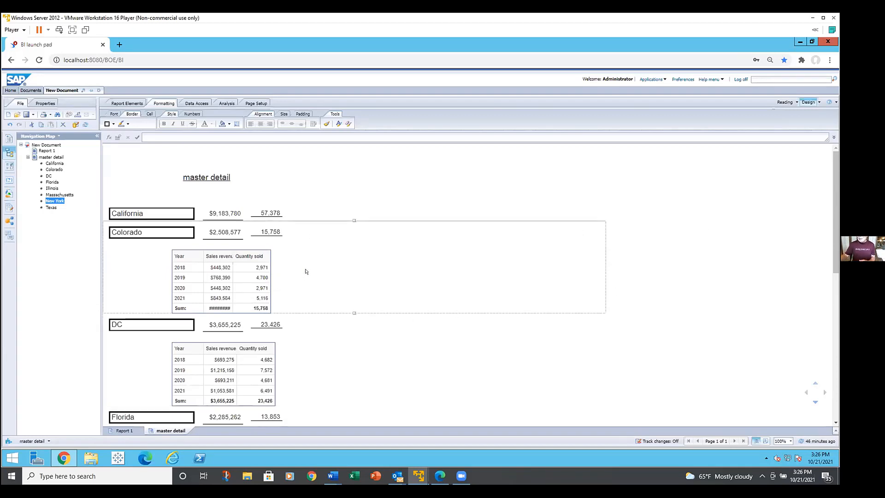
- View the master detail report as structure only to inspect its section formulas, and return to the design view with data
{"action": "left_click", "coordinate": [810, 100]}
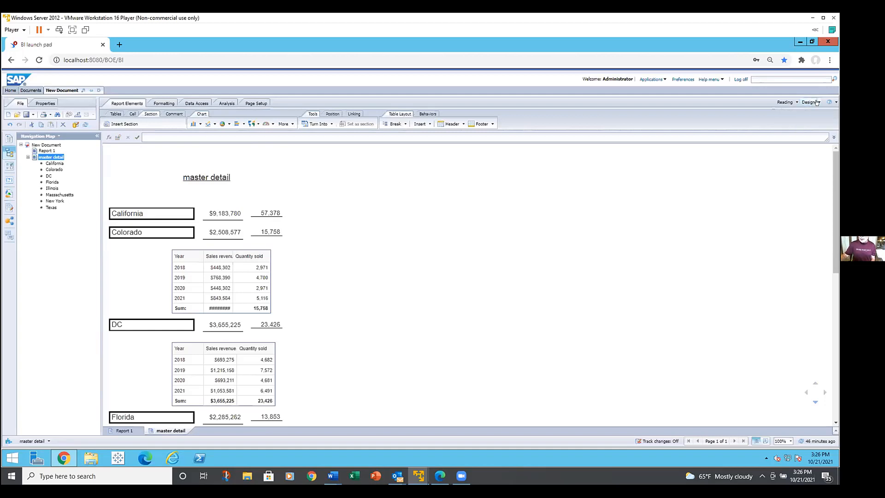
{"action": "left_click", "coordinate": [817, 102]}
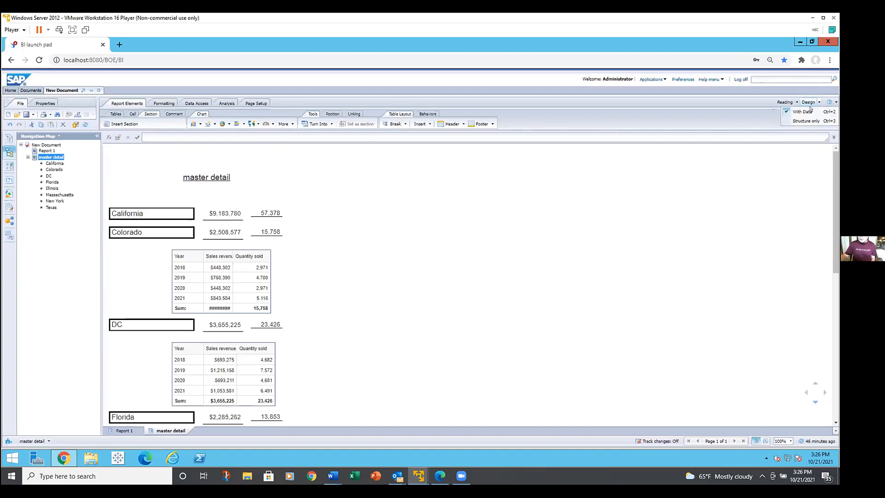
{"action": "left_click", "coordinate": [803, 120]}
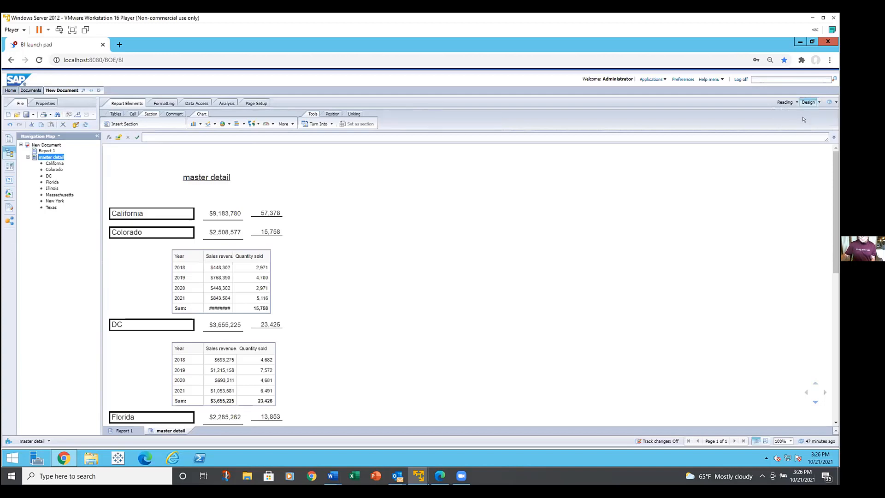
{"action": "left_click", "coordinate": [272, 212]}
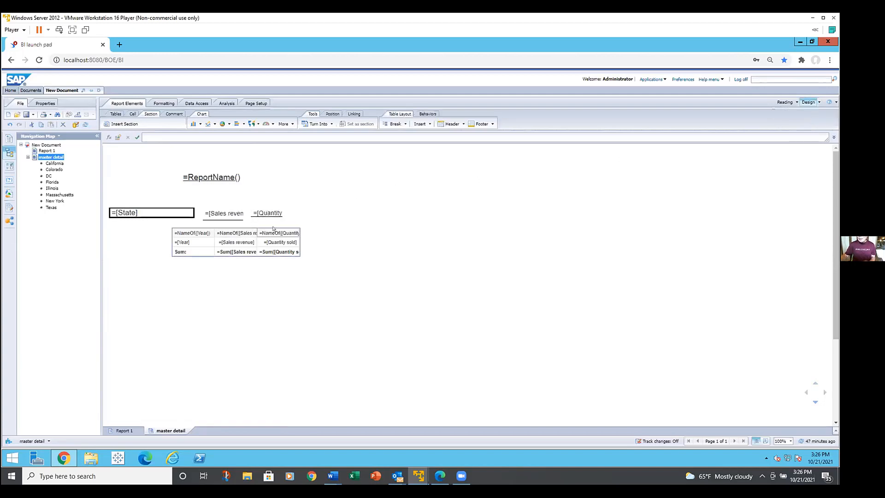
{"action": "left_click", "coordinate": [447, 236]}
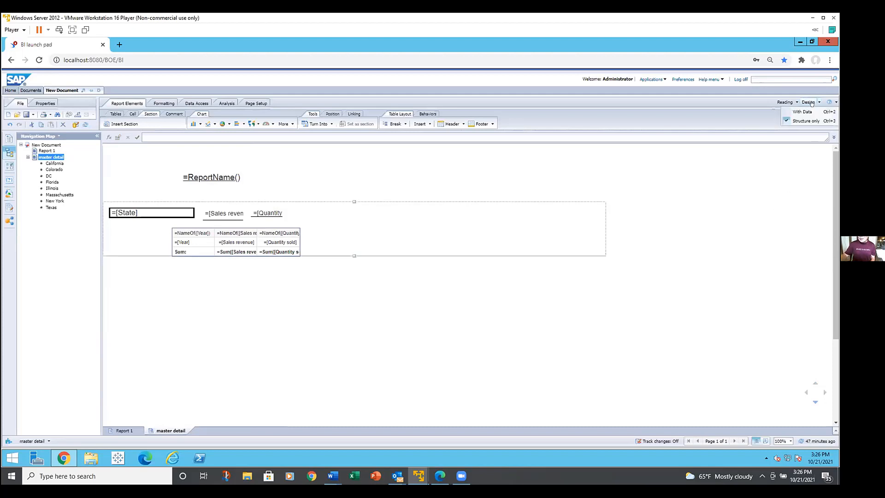
{"action": "left_click", "coordinate": [805, 108]}
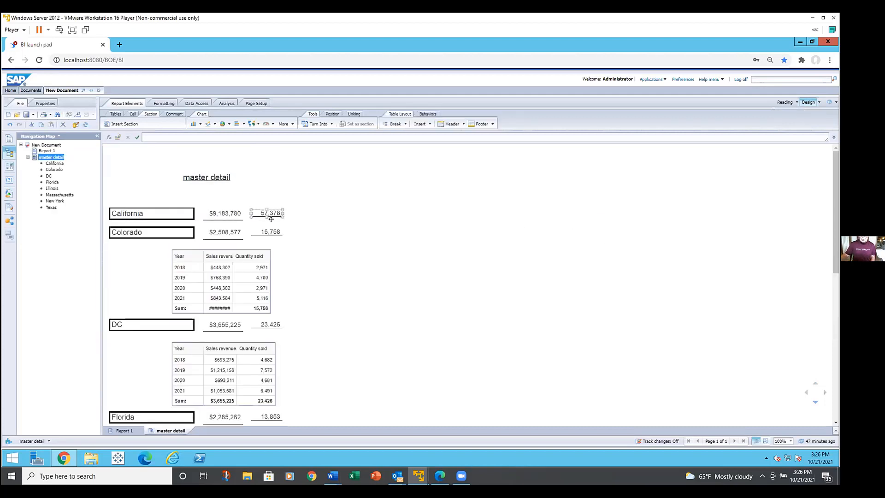
- Turn off the detail table block's option to hide when its formula is true
{"action": "right_click", "coordinate": [258, 246]}
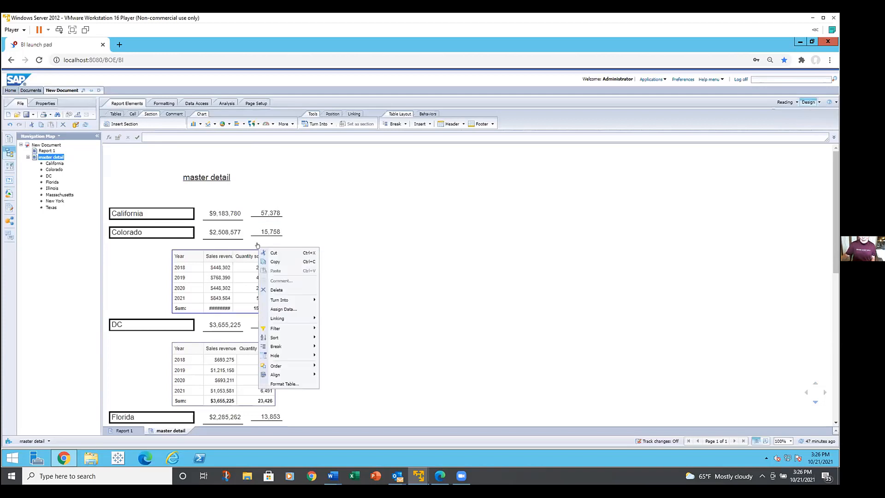
{"action": "left_click", "coordinate": [285, 383]}
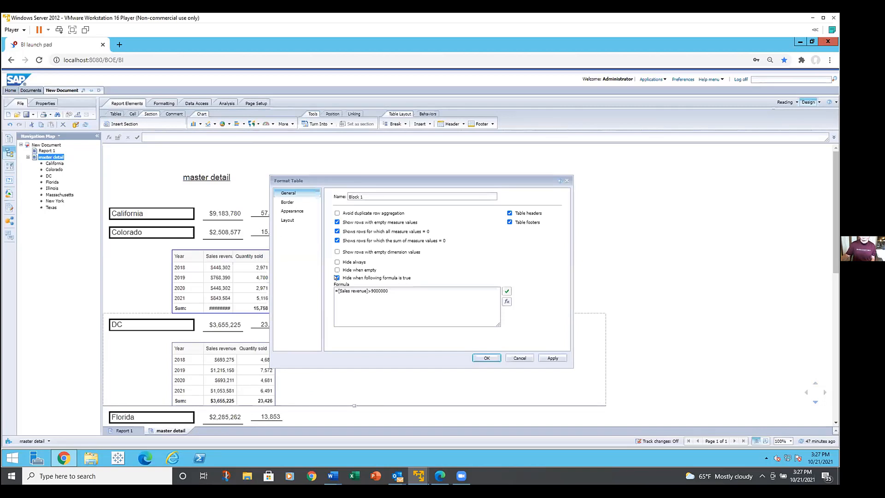
{"action": "left_click", "coordinate": [337, 277]}
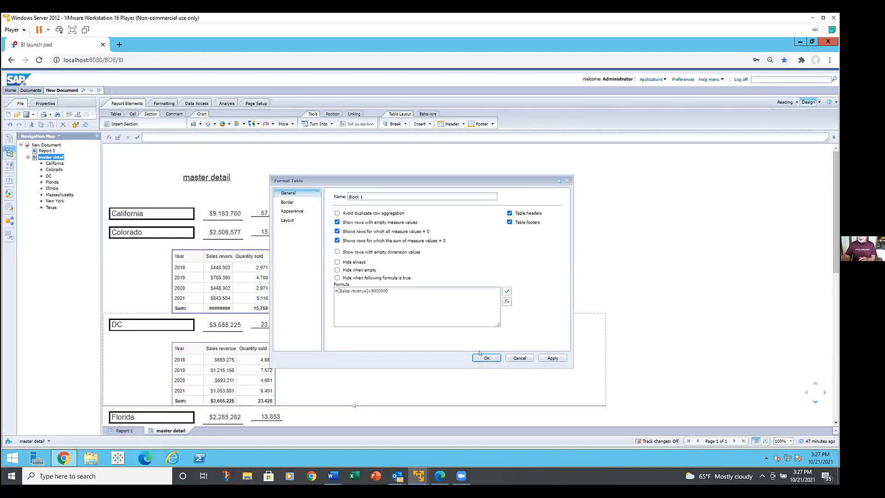
{"action": "left_click", "coordinate": [480, 355]}
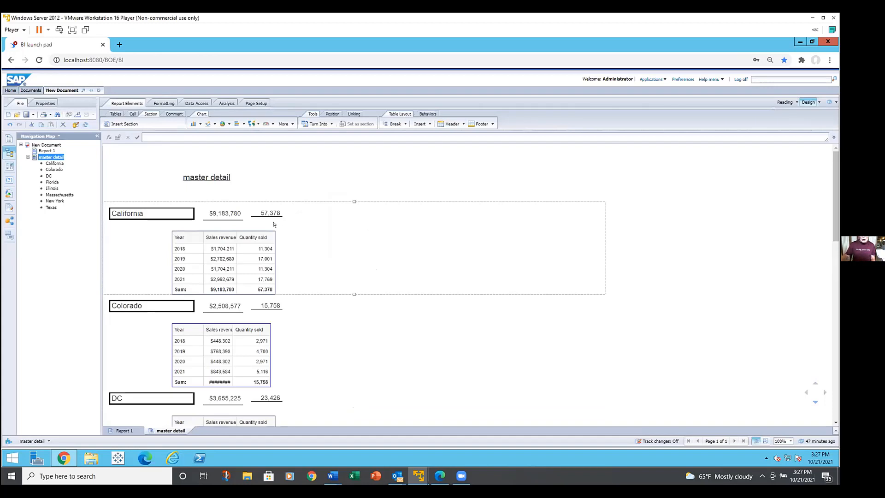
- Select the sales revenue total cell in the California section header
{"action": "left_click", "coordinate": [189, 211]}
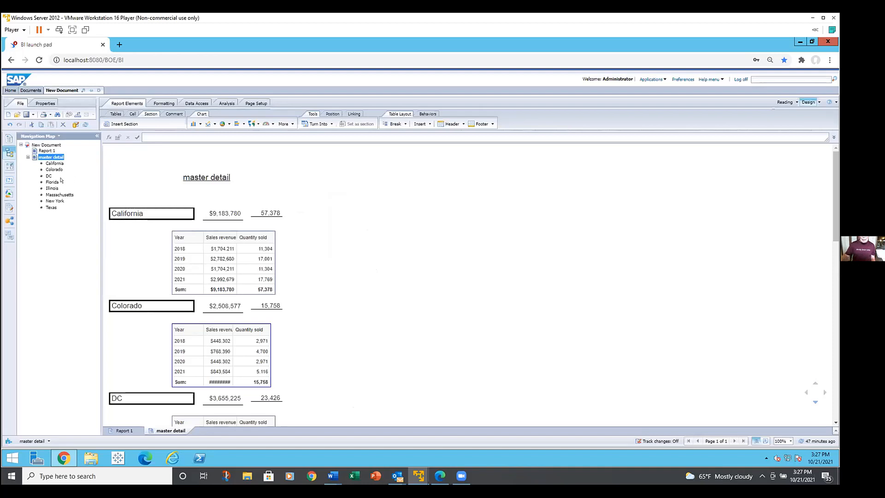
{"action": "left_click", "coordinate": [131, 243]}
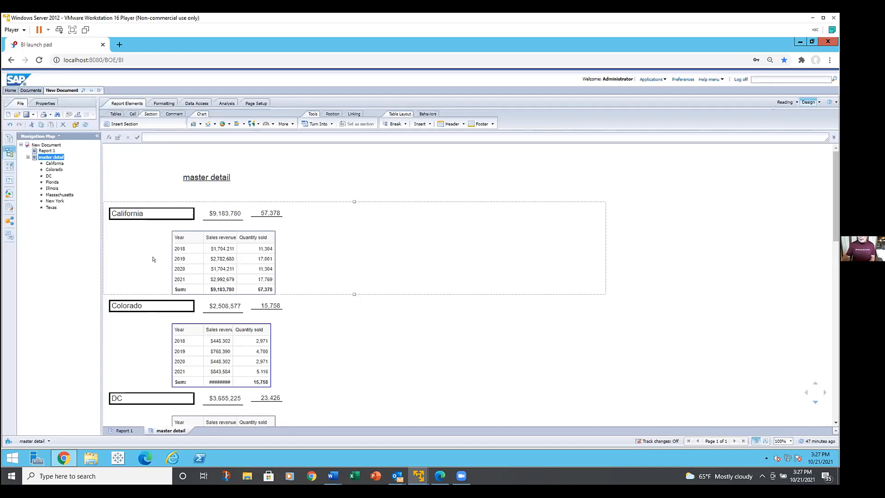
{"action": "left_click", "coordinate": [188, 213]}
{"action": "left_click", "coordinate": [224, 212]}
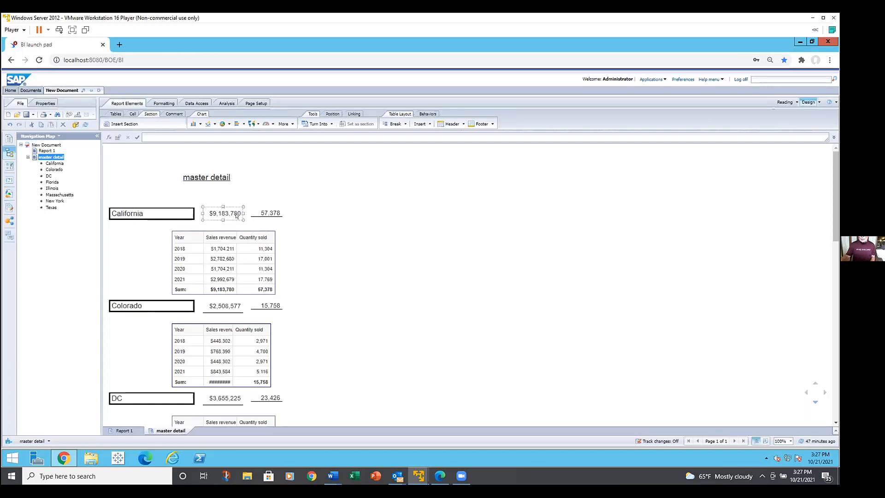
- Compare the sales revenue and quantity sold totals in the California and Colorado section headers with the sums in their detail tables
{"action": "left_click", "coordinate": [267, 211]}
{"action": "left_click", "coordinate": [267, 208]}
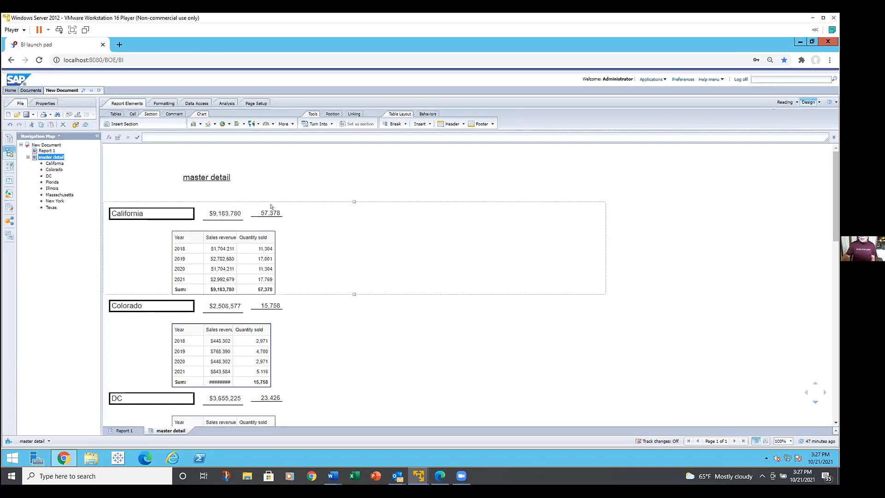
{"action": "left_click", "coordinate": [264, 212]}
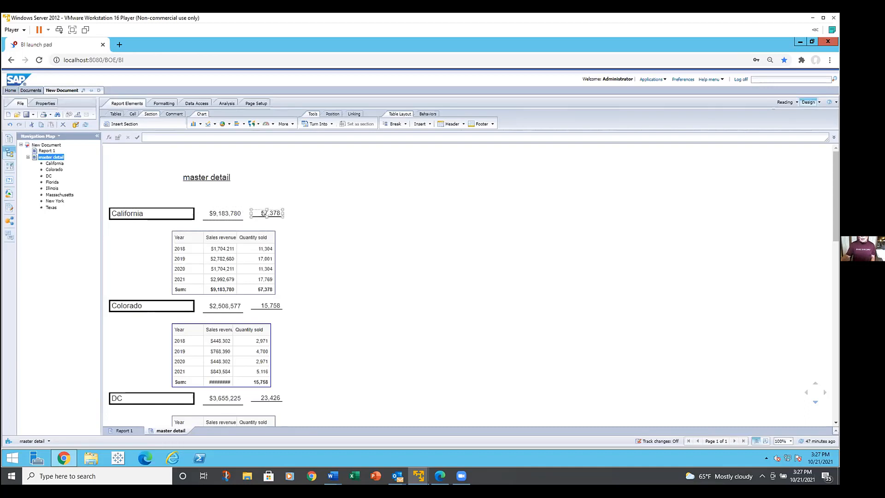
{"action": "left_click", "coordinate": [298, 242]}
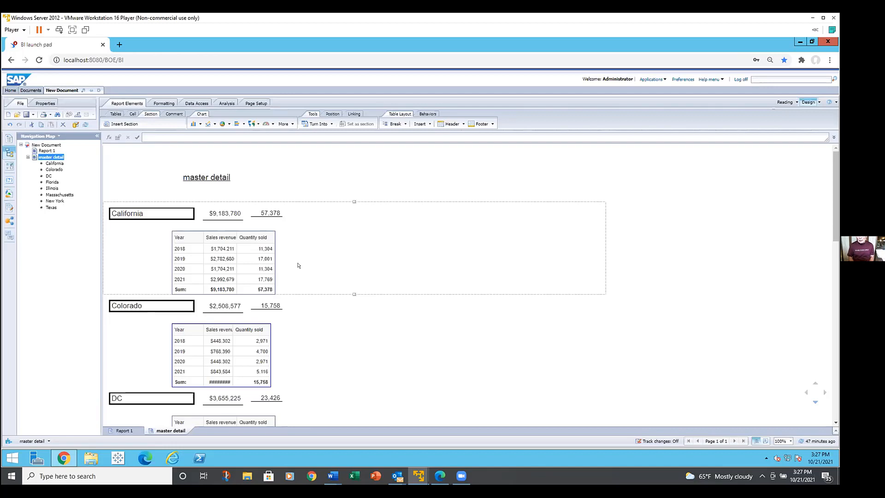
{"action": "left_click", "coordinate": [230, 237]}
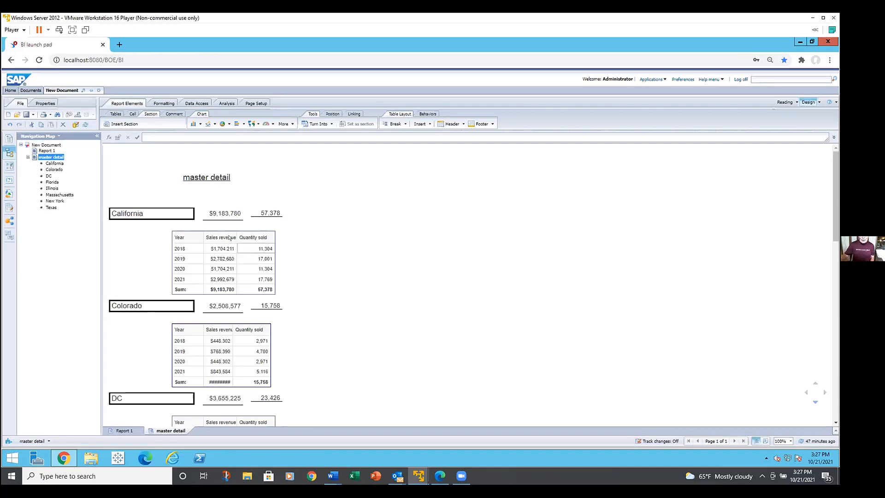
{"action": "left_click", "coordinate": [231, 243]}
{"action": "scroll", "coordinate": [228, 245], "scroll_direction": "down", "scroll_amount": 1}
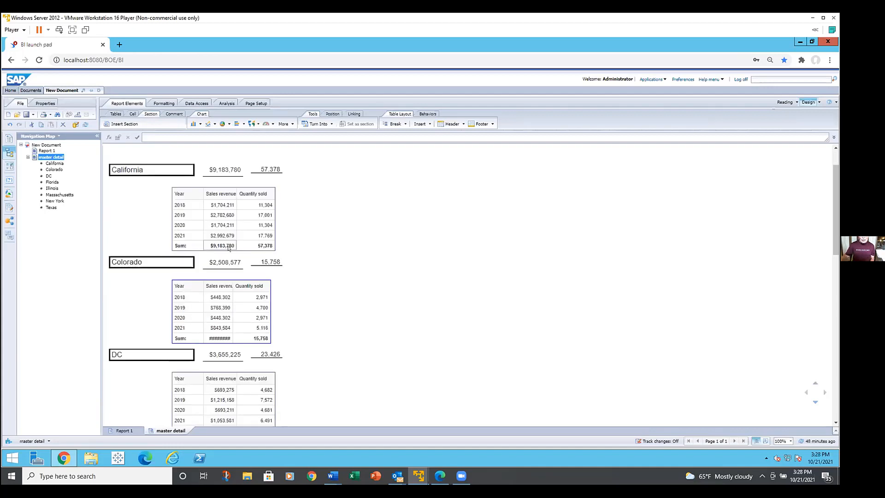
{"action": "left_click", "coordinate": [231, 259]}
{"action": "left_click", "coordinate": [231, 262]}
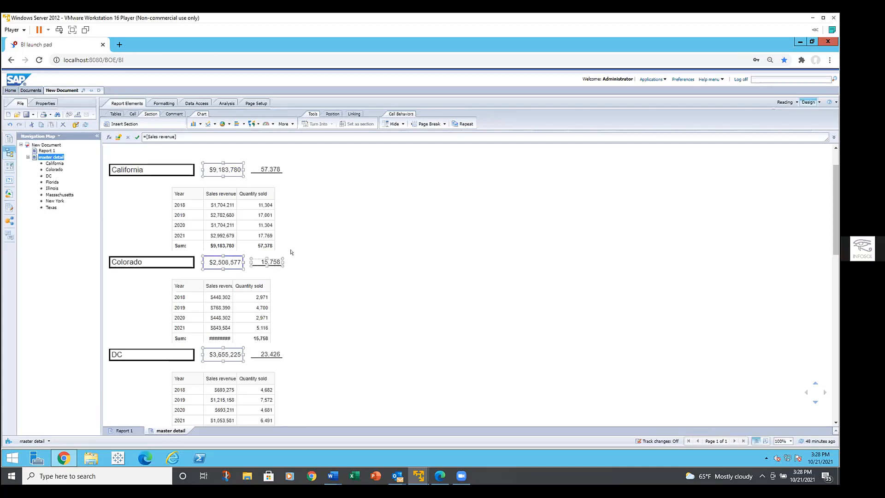
{"action": "scroll", "coordinate": [323, 233], "scroll_direction": "down", "scroll_amount": 2}
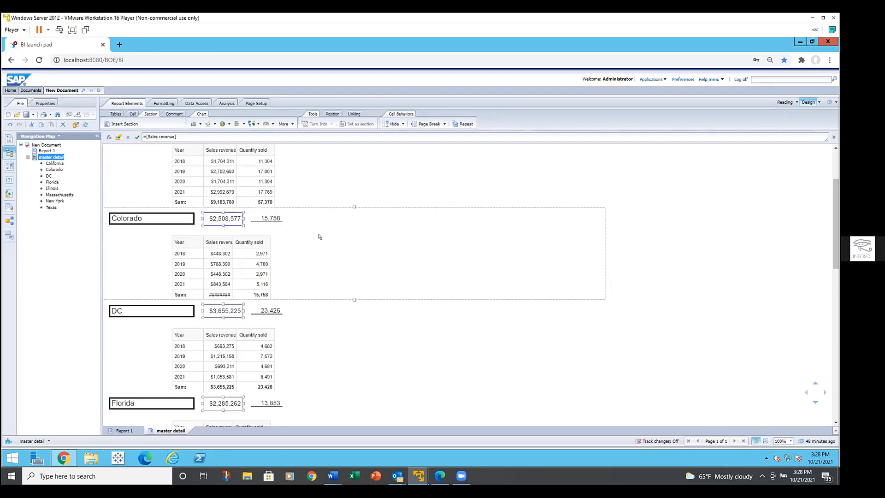
{"action": "scroll", "coordinate": [320, 235], "scroll_direction": "up", "scroll_amount": 4}
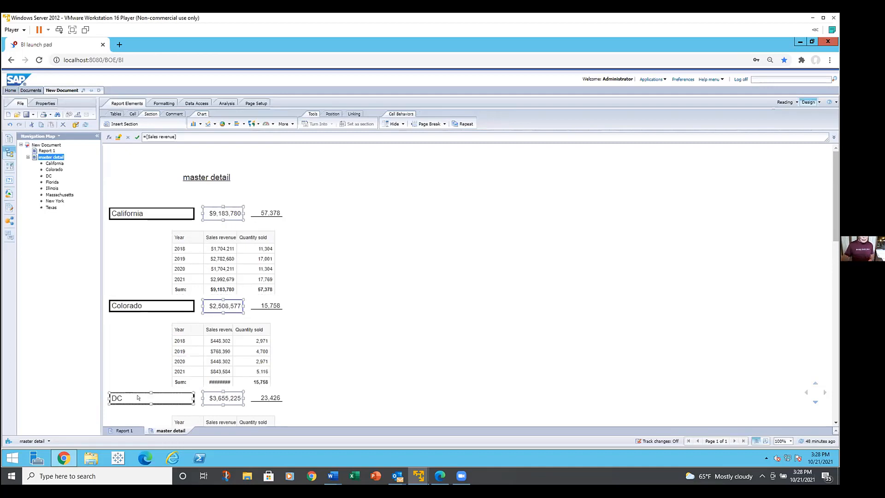
- View Report 1 to compare its table grouped by state, and return to the master detail report
{"action": "left_click", "coordinate": [119, 430]}
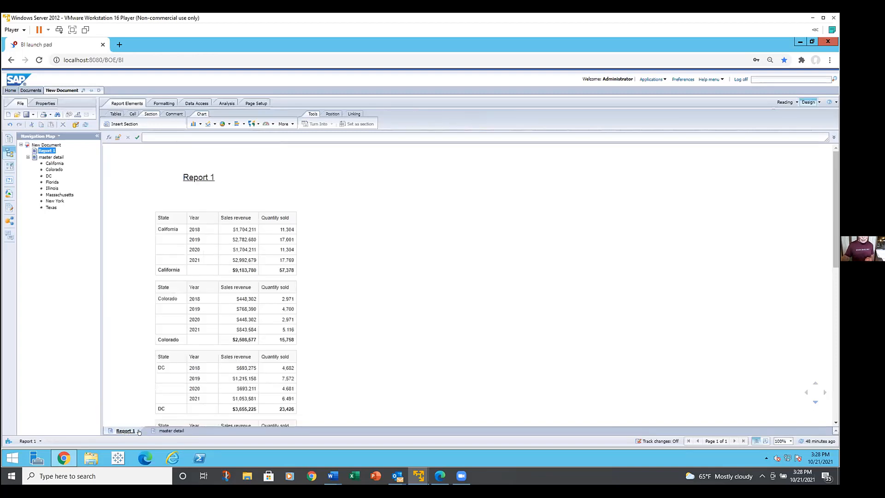
{"action": "left_click", "coordinate": [160, 431]}
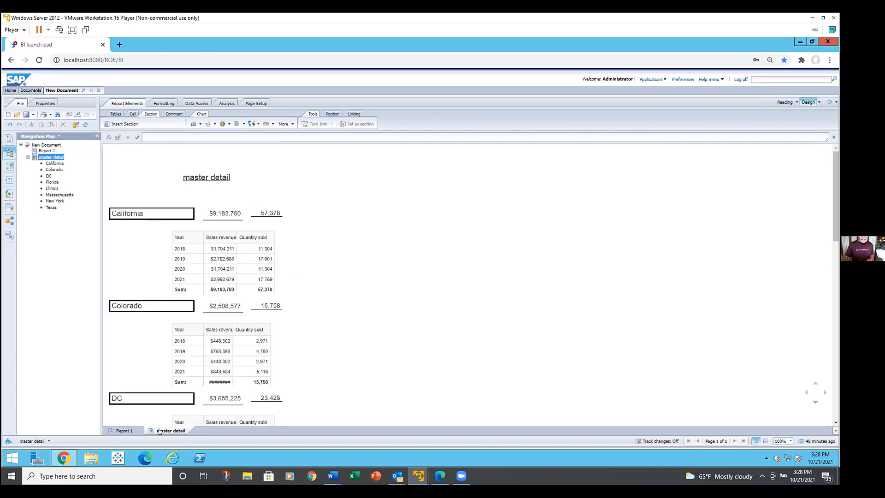